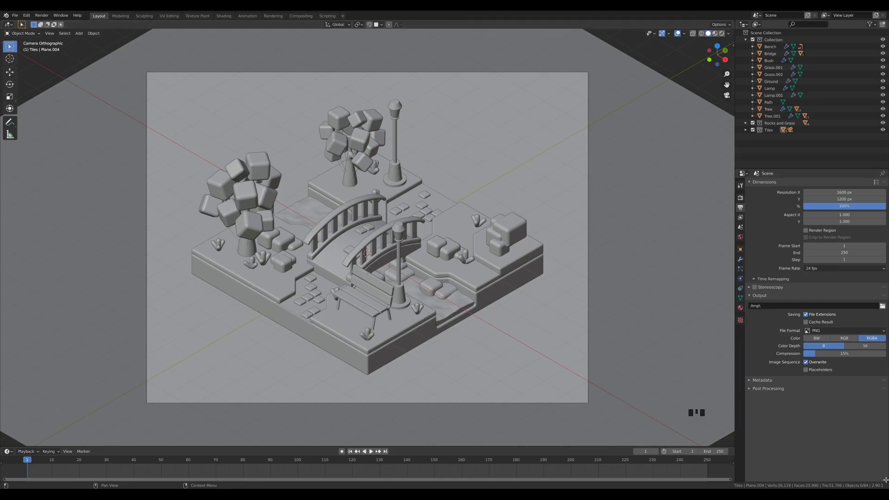
# Split off a second area beneath the scene properties and make it an Image Editor
pyautogui.moveTo(886, 482); pyautogui.dragTo(885, 325)
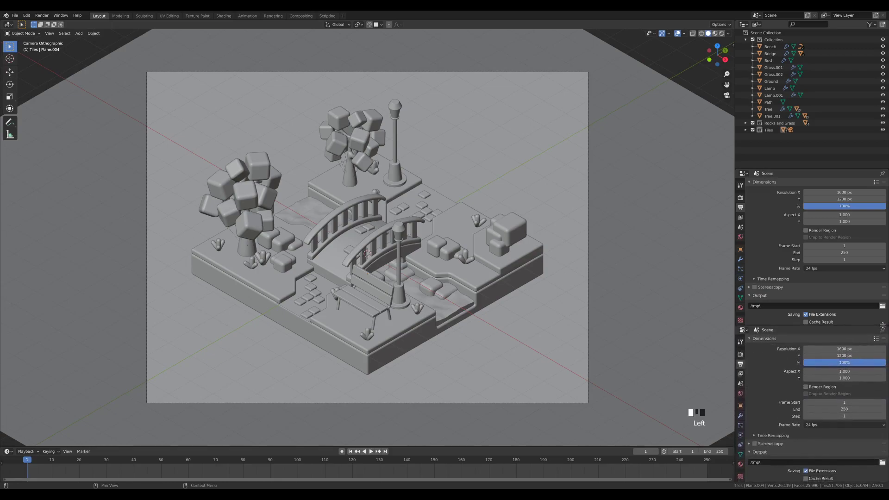
pyautogui.click(742, 330)
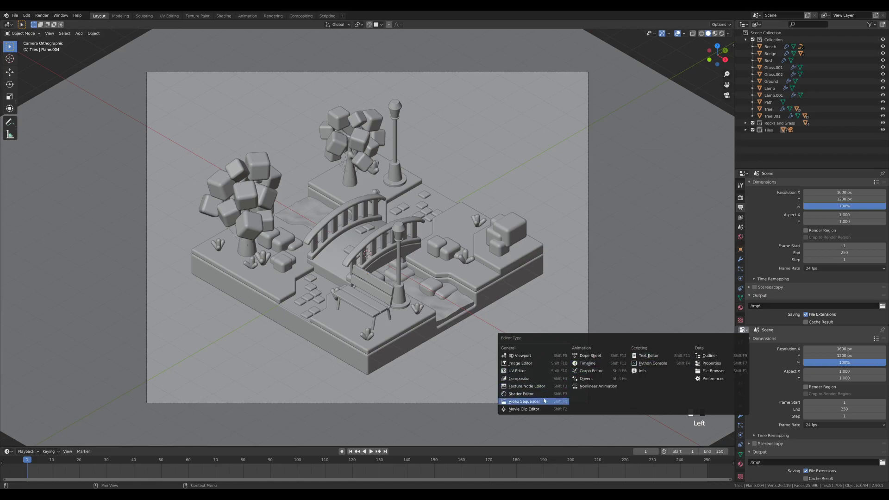
pyautogui.click(537, 366)
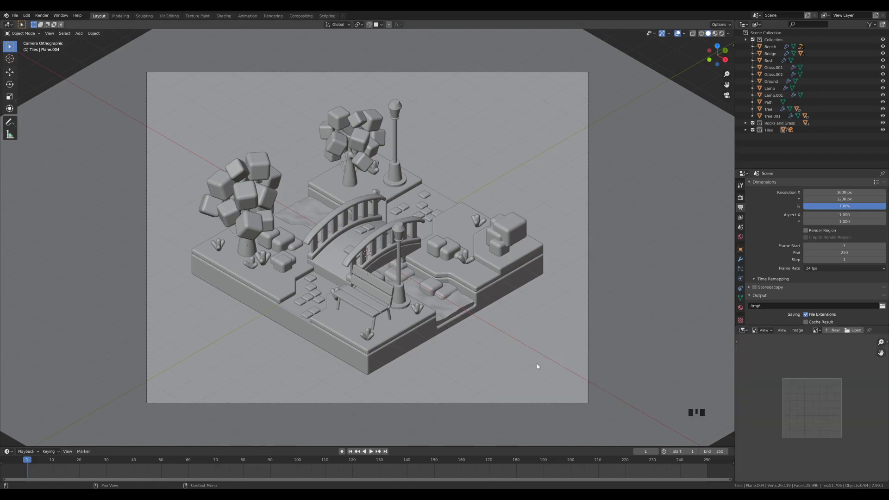
# Open palette.jpg as the colour reference and frame it so all of its swatches fit in the Image Editor
pyautogui.click(856, 331)
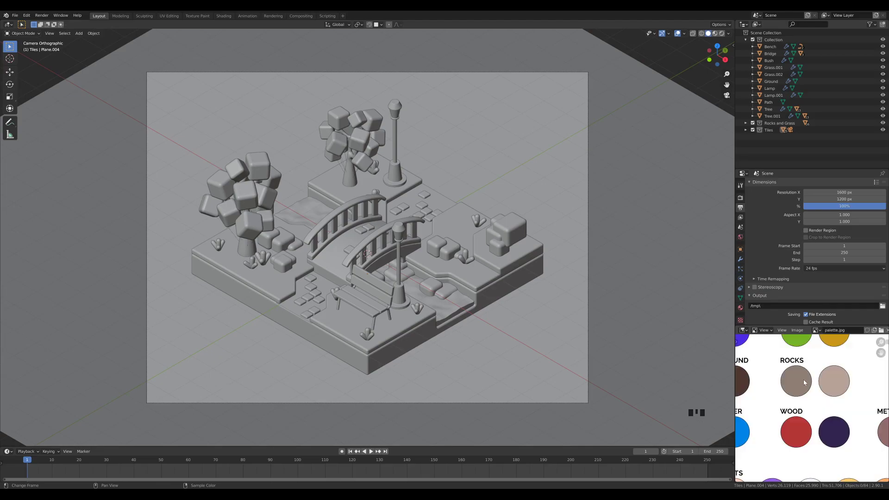
pyautogui.scroll(-4, 803, 381)
pyautogui.scroll(4, 803, 381)
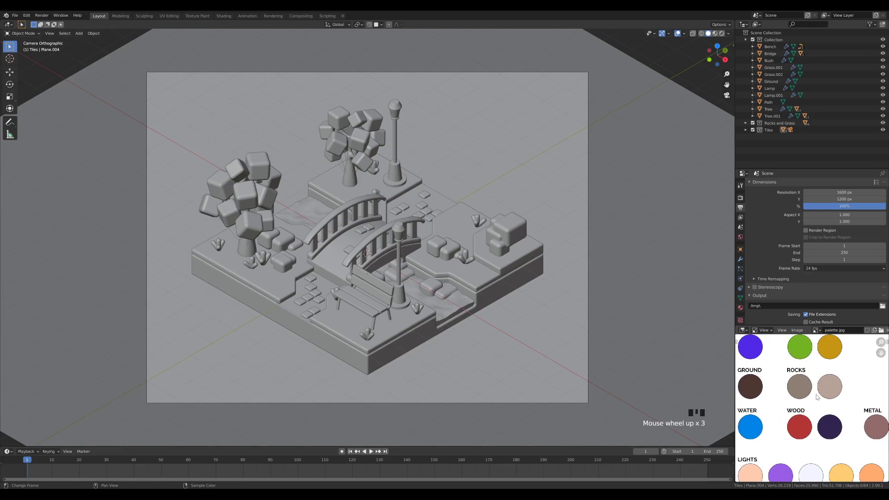
pyautogui.scroll(-1, 815, 397)
pyautogui.keyDown('shift'); pyautogui.moveTo(817, 398); pyautogui.dragTo(818, 390, button='middle'); pyautogui.keyUp('shift')
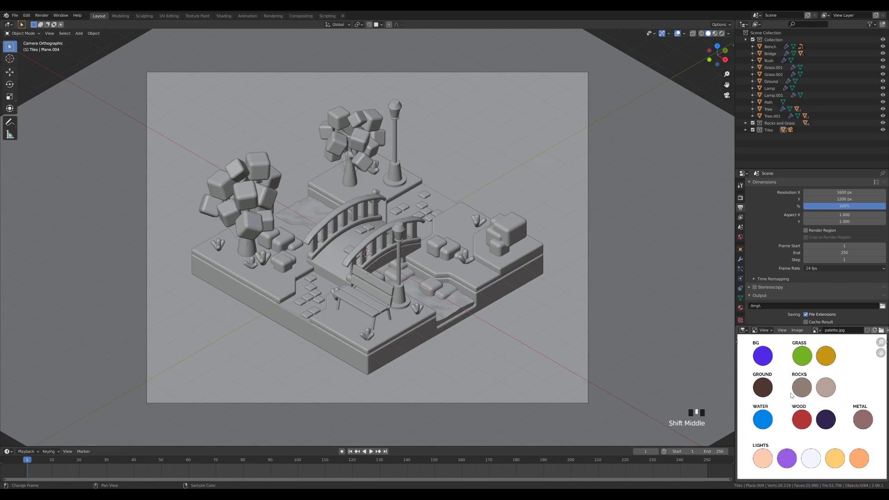
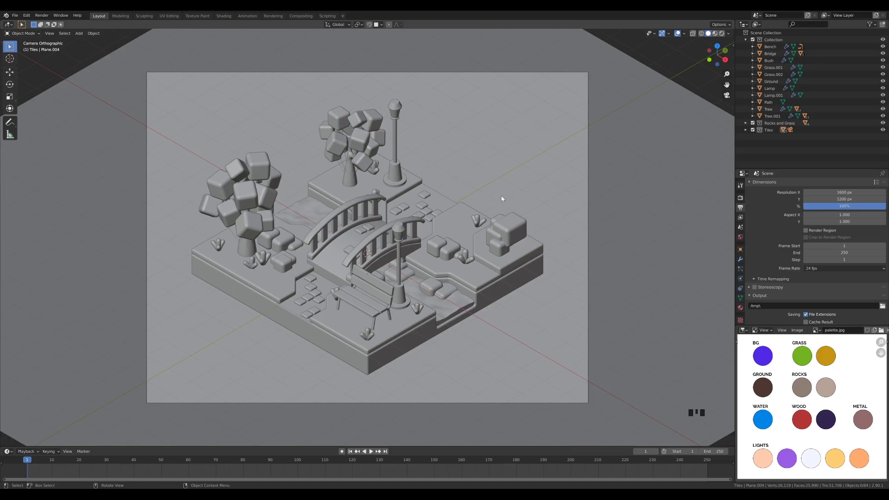
# Switch the viewport to Material Preview and give the ground block a new material named Ground
pyautogui.press('z')
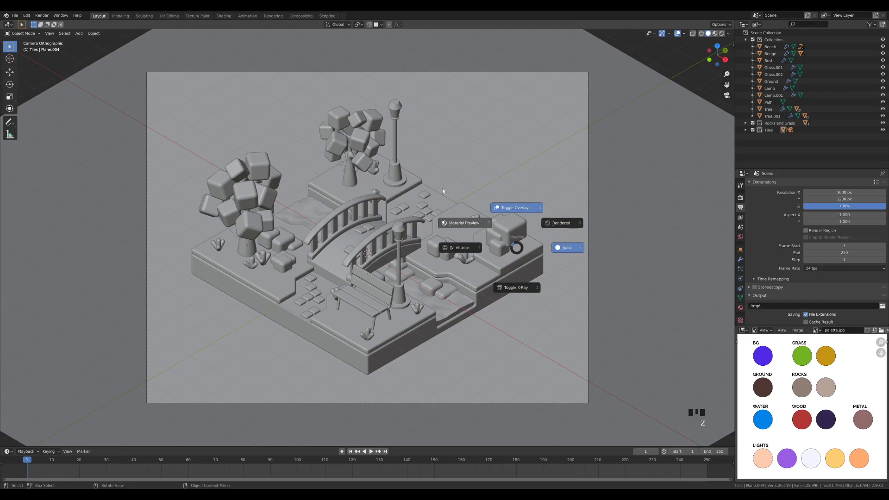
pyautogui.click(442, 188)
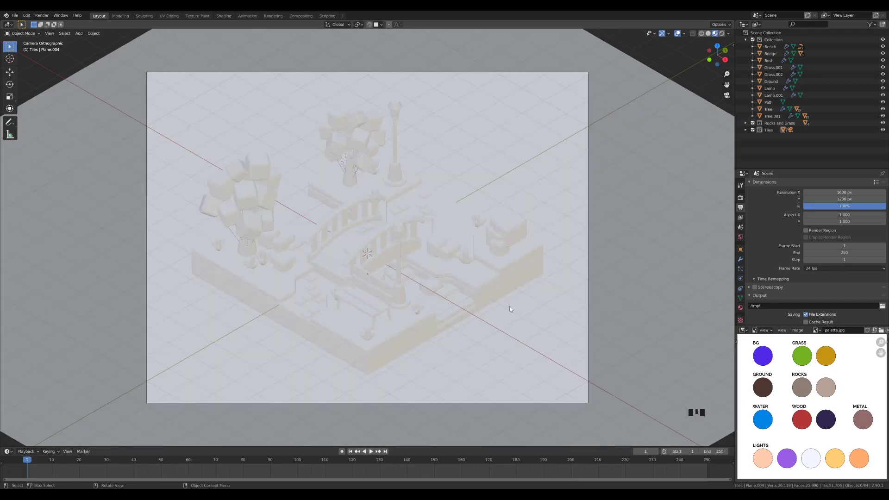
pyautogui.click(506, 292)
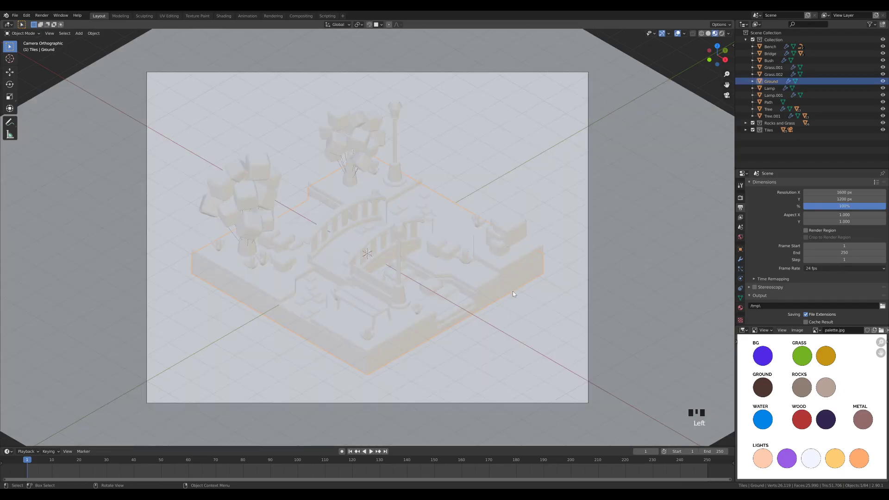
pyautogui.click(739, 309)
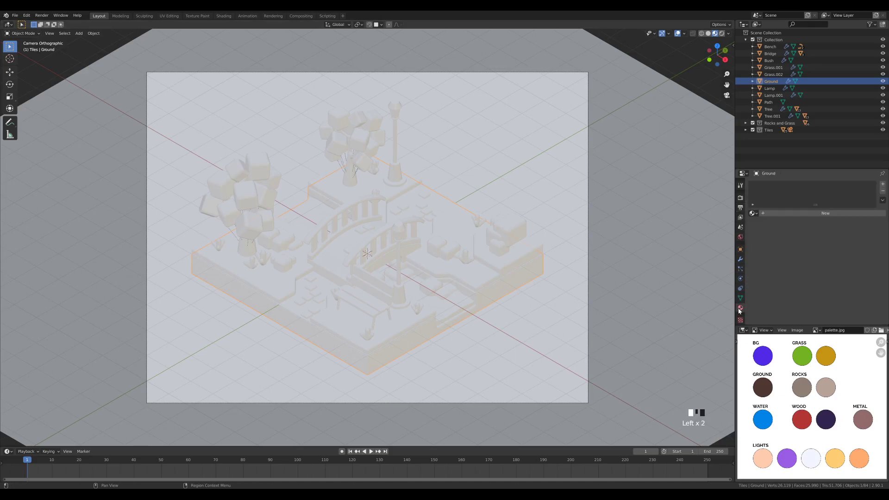
pyautogui.click(789, 213)
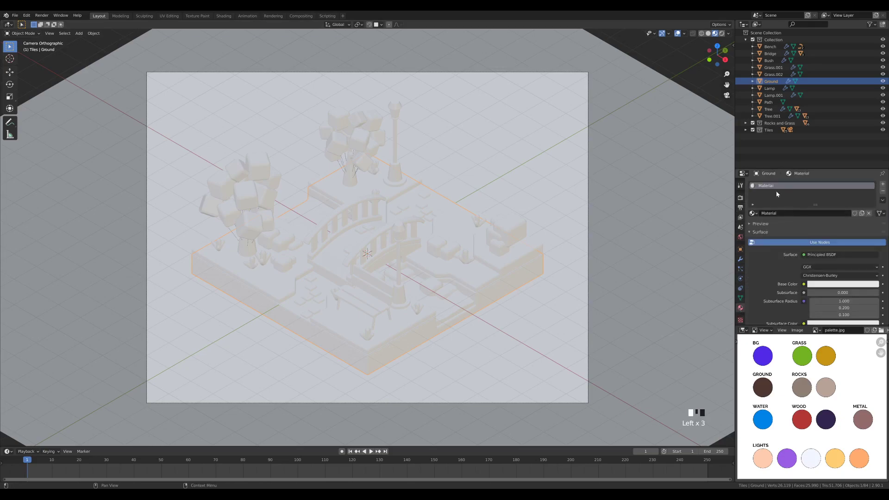
pyautogui.doubleClick(773, 186)
pyautogui.write('Ground')
pyautogui.press('Return')
# Sample the palette's brown GROUND swatch as the Ground material's base color and raise its roughness
pyautogui.click(830, 284)
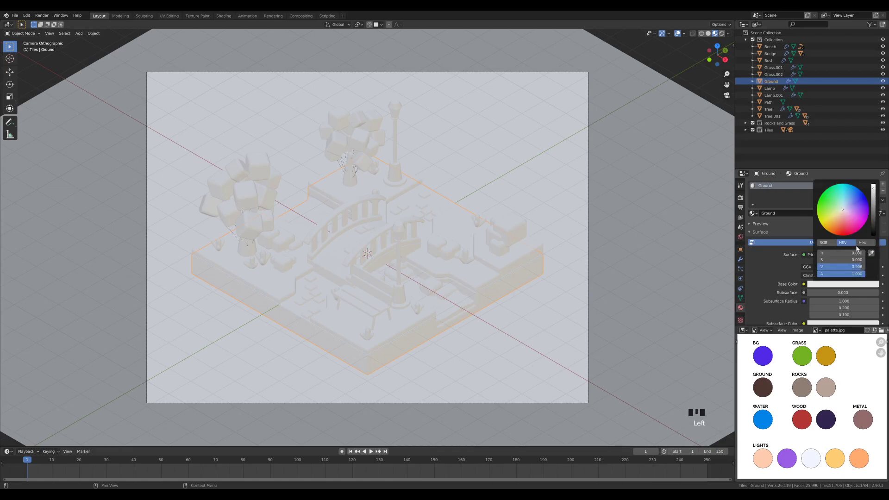
pyautogui.click(871, 253)
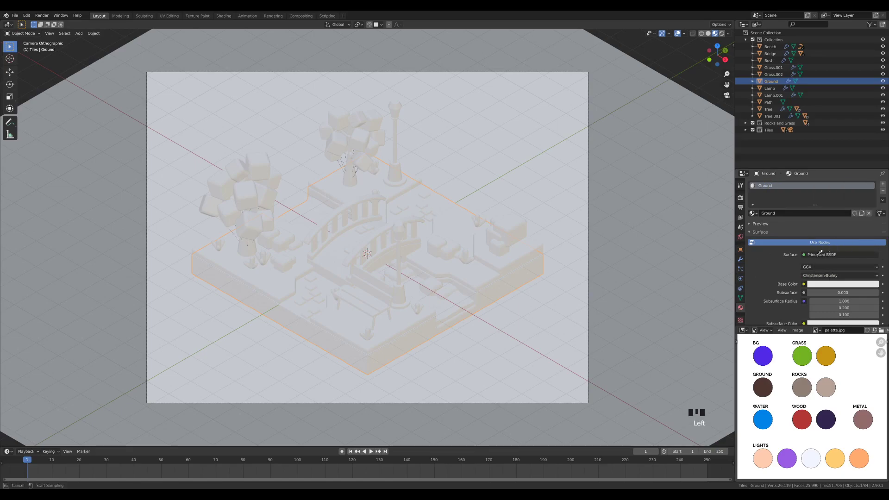
pyautogui.click(763, 387)
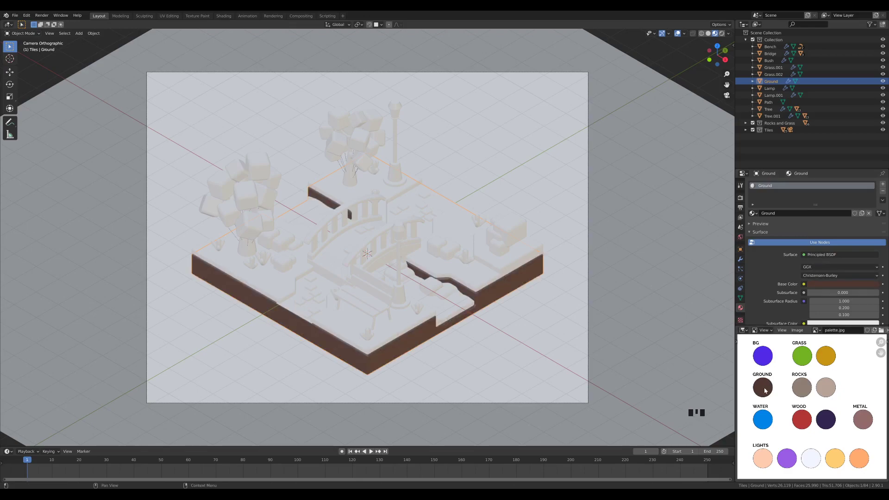
pyautogui.scroll(-3, 764, 262)
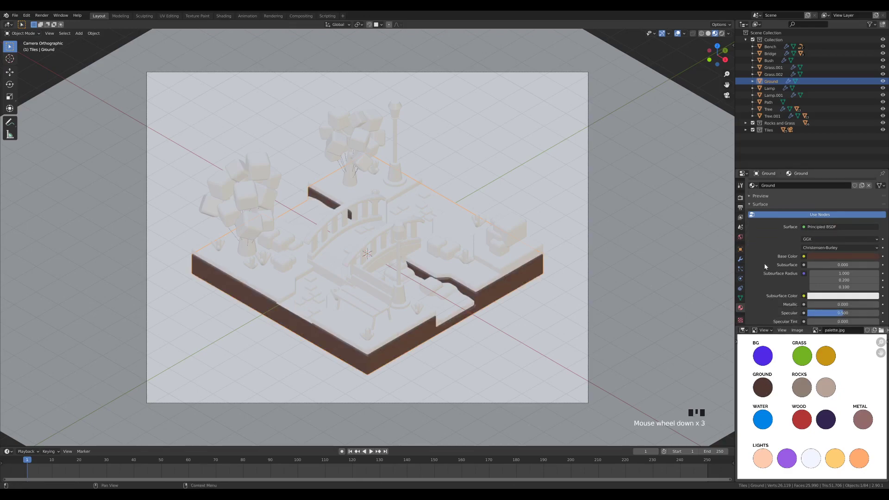
pyautogui.scroll(-1, 764, 298)
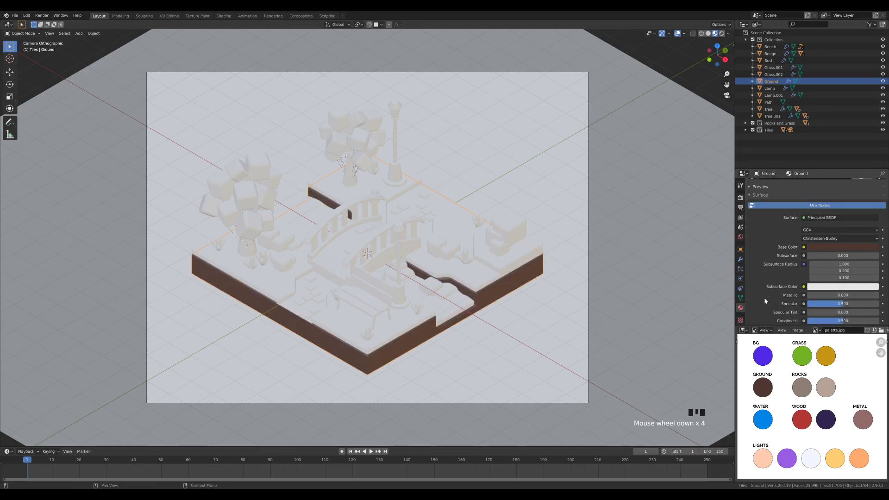
pyautogui.moveTo(842, 323); pyautogui.dragTo(879, 323)
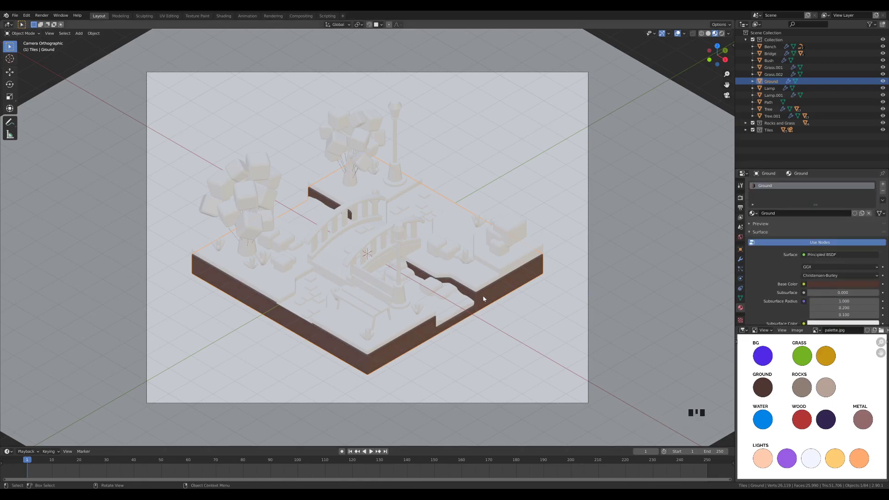
# Give the main grass layer, Grass.001, a new material named Grass
pyautogui.click(475, 280)
pyautogui.click(790, 213)
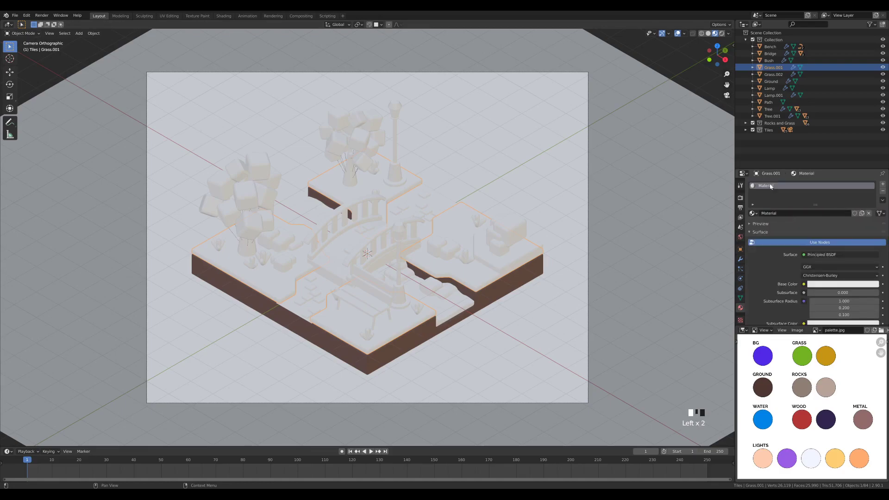
pyautogui.doubleClick(773, 186)
pyautogui.write('Grass')
pyautogui.press('Return')
# Sample the palette's green GRASS swatch as the Grass material's base color and set its roughness to 1
pyautogui.click(838, 284)
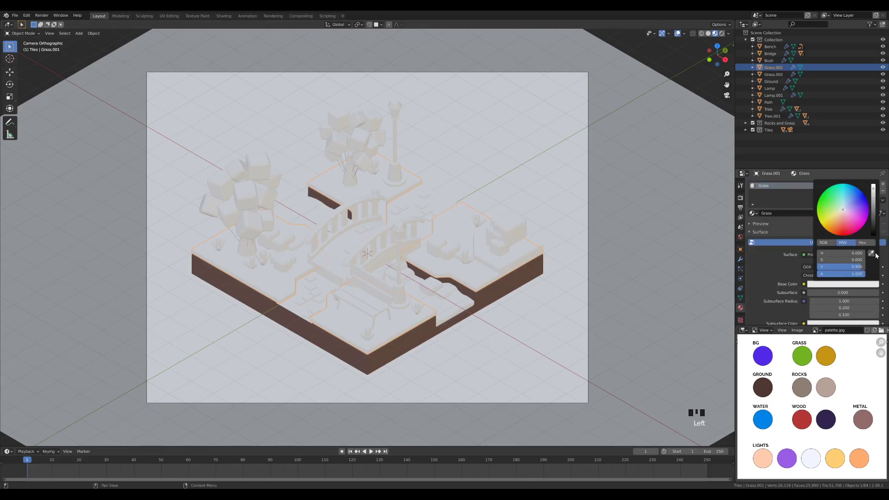
pyautogui.click(873, 253)
pyautogui.click(803, 354)
pyautogui.scroll(-5, 777, 248)
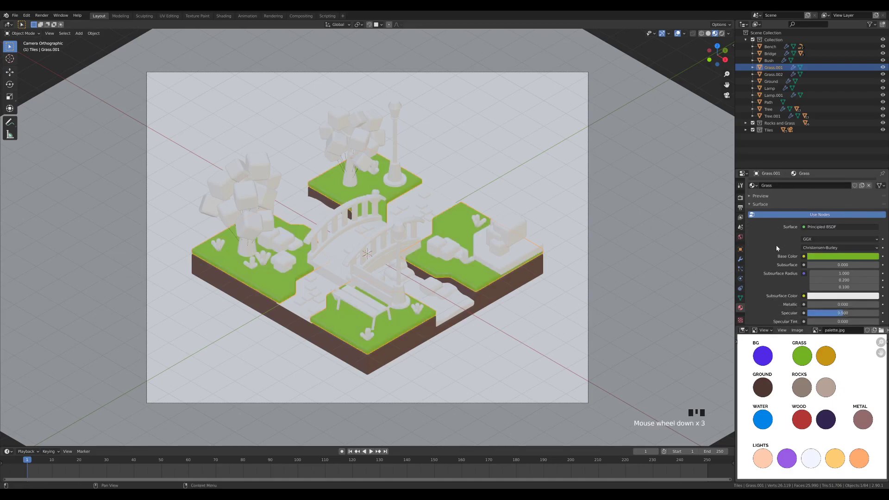
pyautogui.moveTo(834, 312); pyautogui.dragTo(873, 312)
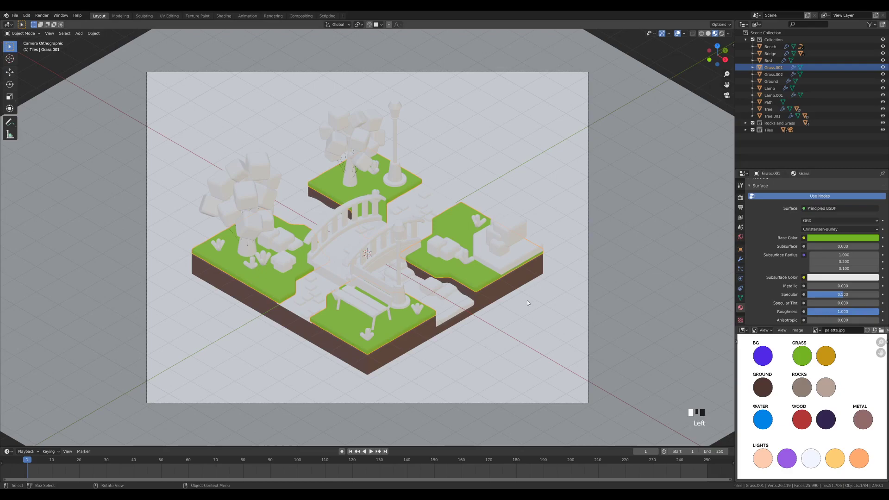
# Assign the existing Grass material to the remaining grass patch under the bush, Grass.002
pyautogui.click(478, 257)
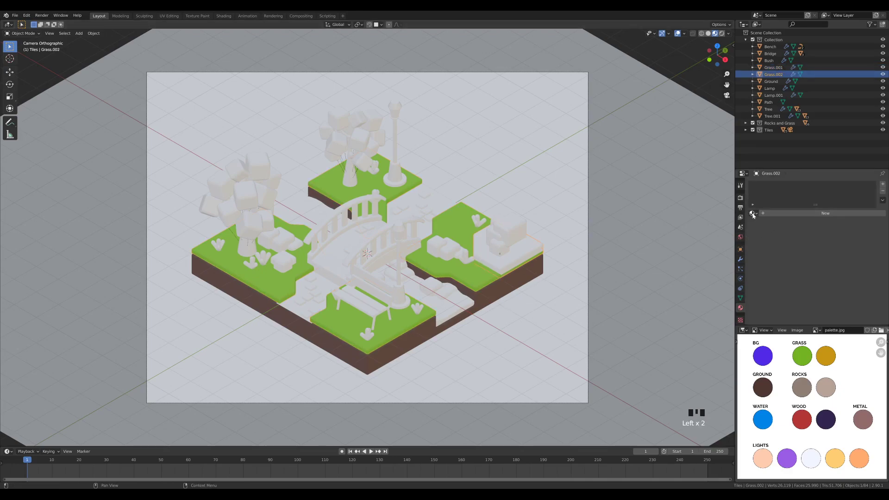
pyautogui.click(752, 213)
pyautogui.click(762, 224)
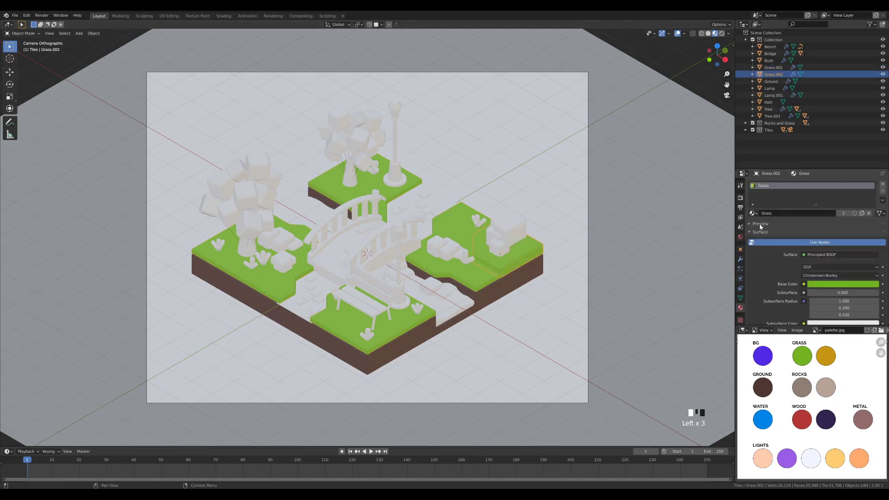
# Give a foliage cube of the rear tree a new material named Tree
pyautogui.click(378, 158)
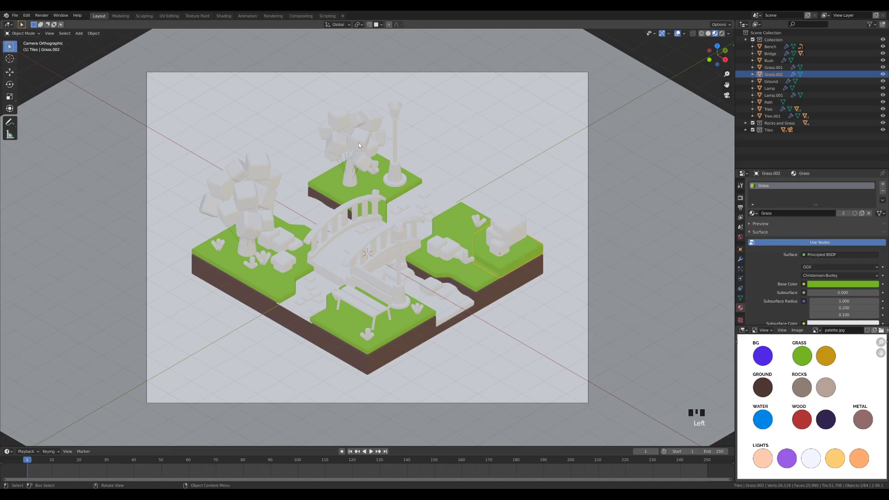
pyautogui.click(362, 143)
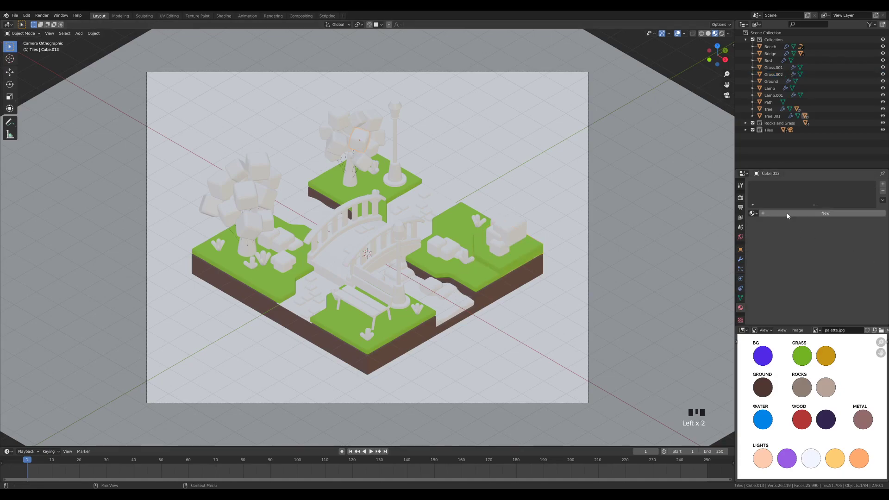
pyautogui.click(772, 187)
pyautogui.tripleClick(771, 187)
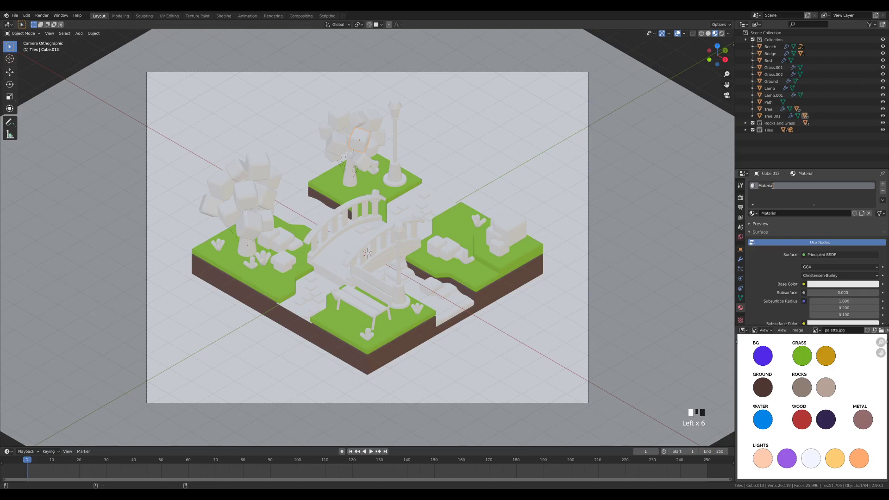
pyautogui.write('Tree')
pyautogui.press('Return')
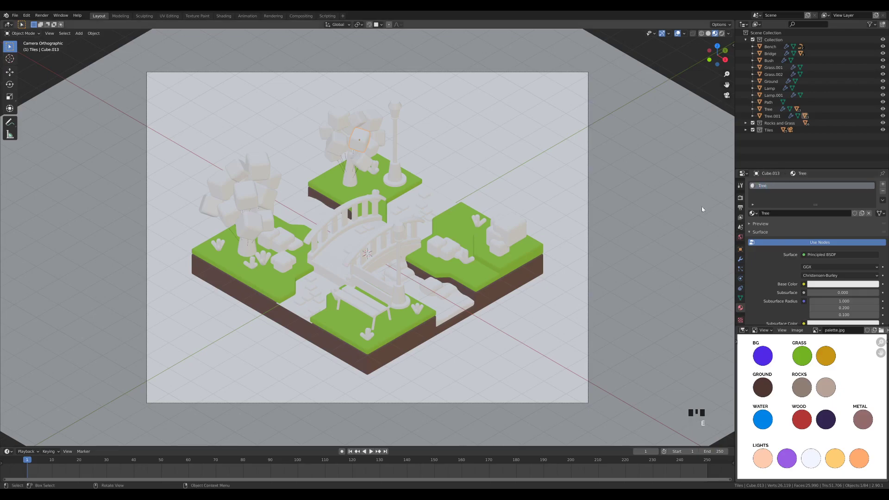
# Sample the palette's ochre swatch in the GRASS group as the Tree material's base color
pyautogui.click(837, 287)
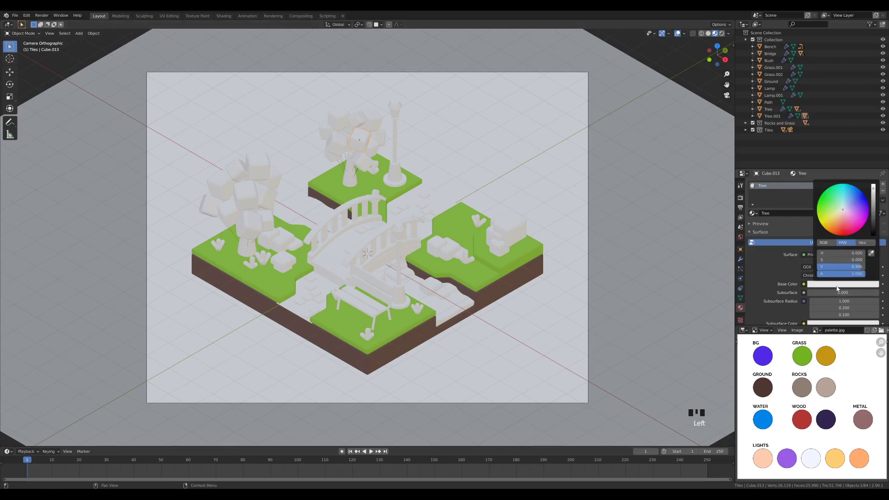
pyautogui.click(872, 255)
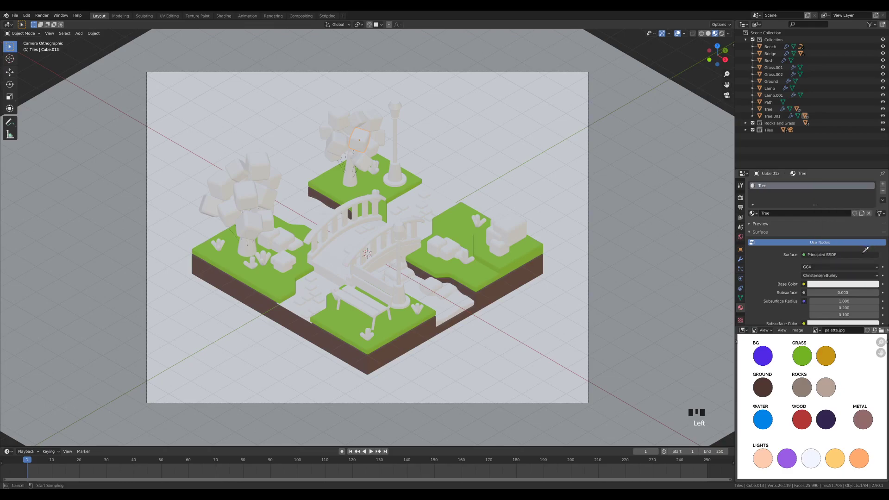
pyautogui.click(826, 357)
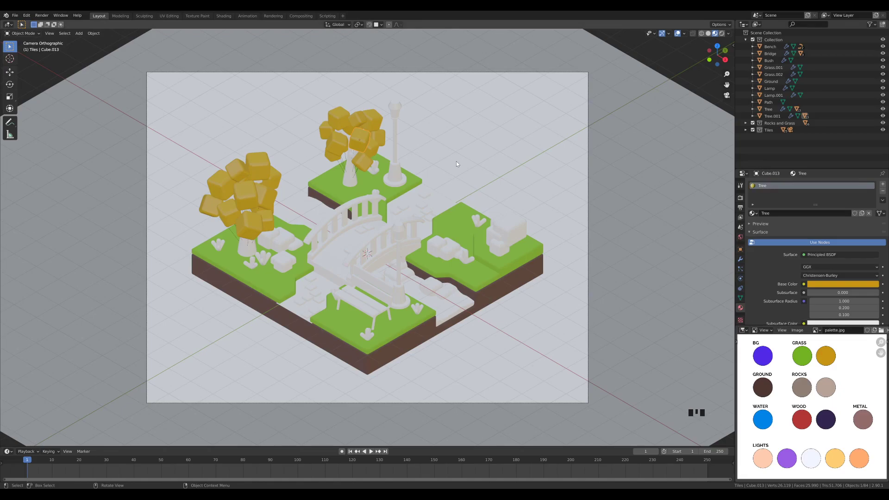
# Assign the existing Tree material to the bush
pyautogui.click(507, 231)
pyautogui.click(752, 213)
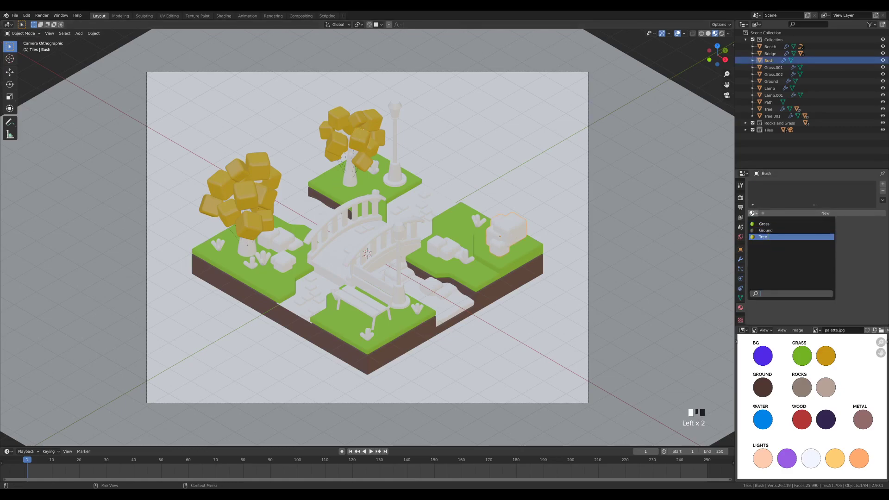
pyautogui.click(768, 237)
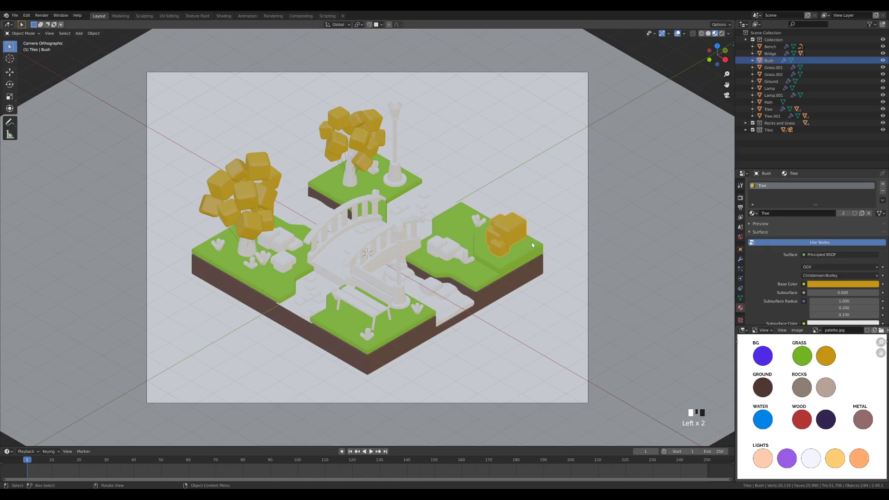
# Set the Tree material's roughness to 0.7
pyautogui.scroll(-6, 776, 281)
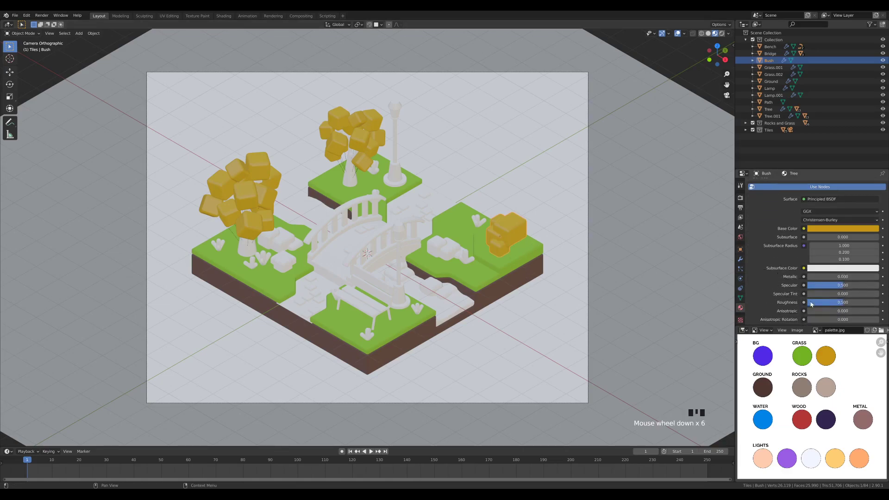
pyautogui.click(842, 302)
pyautogui.write('0.')
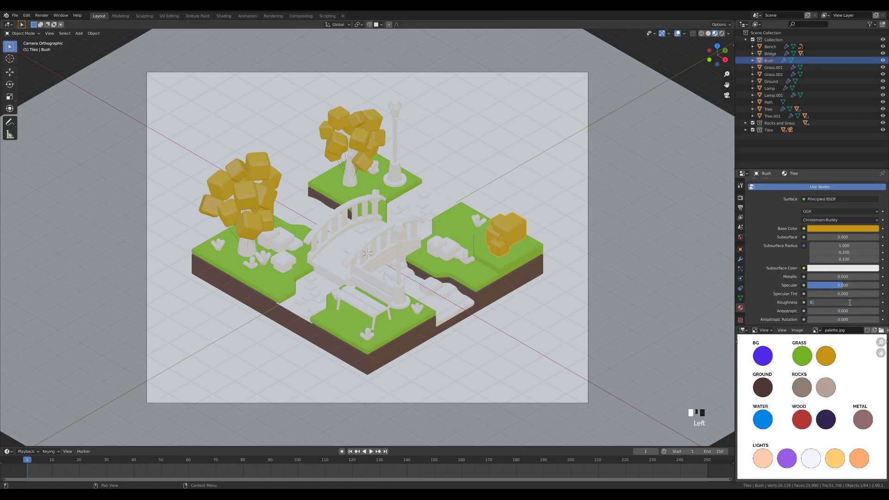
pyautogui.write('7')
pyautogui.press('Return')
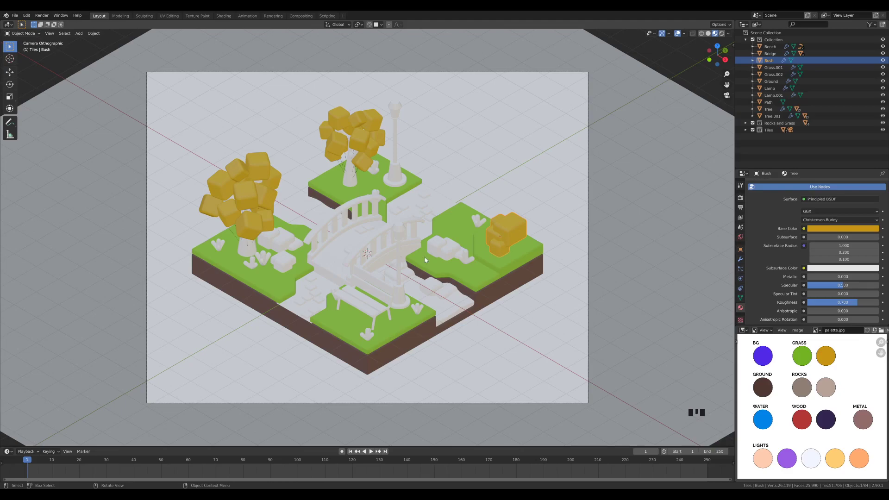
# Give the rock beside the bush a new material named Rock, sampling the palette's darker ROCKS swatch as base color
pyautogui.click(442, 251)
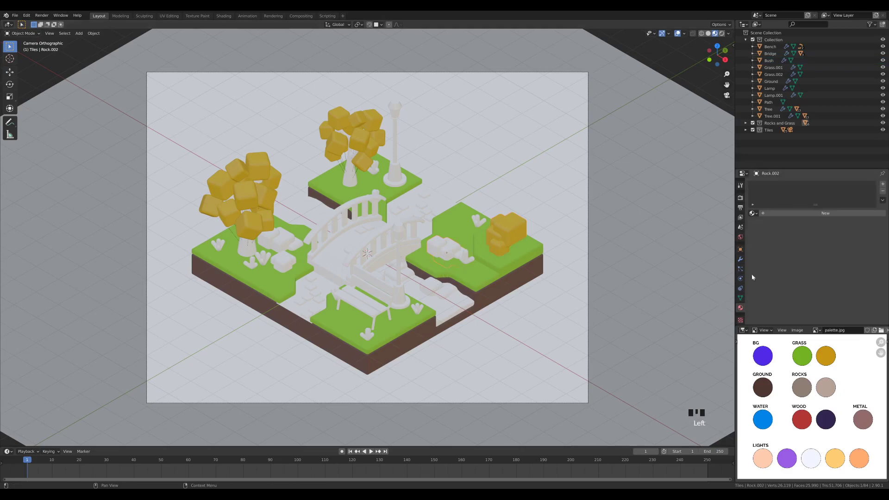
pyautogui.click(768, 188)
pyautogui.click(752, 213)
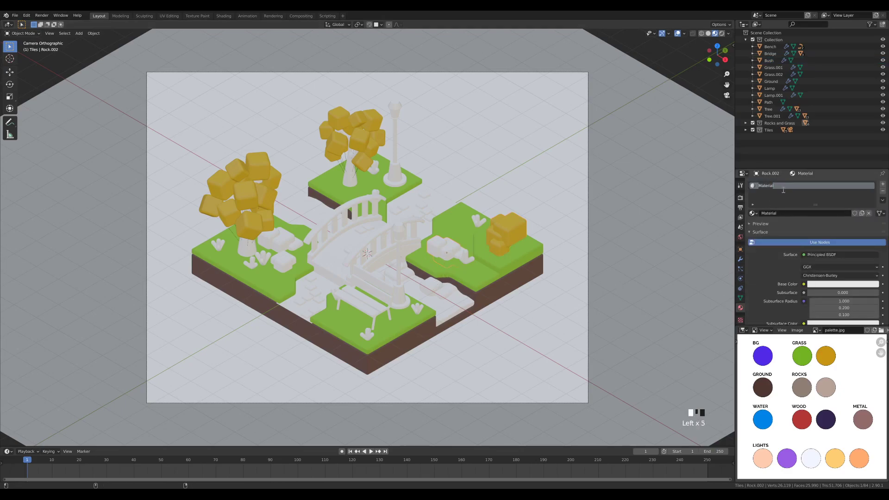
pyautogui.click(783, 192)
pyautogui.click(856, 286)
pyautogui.click(871, 253)
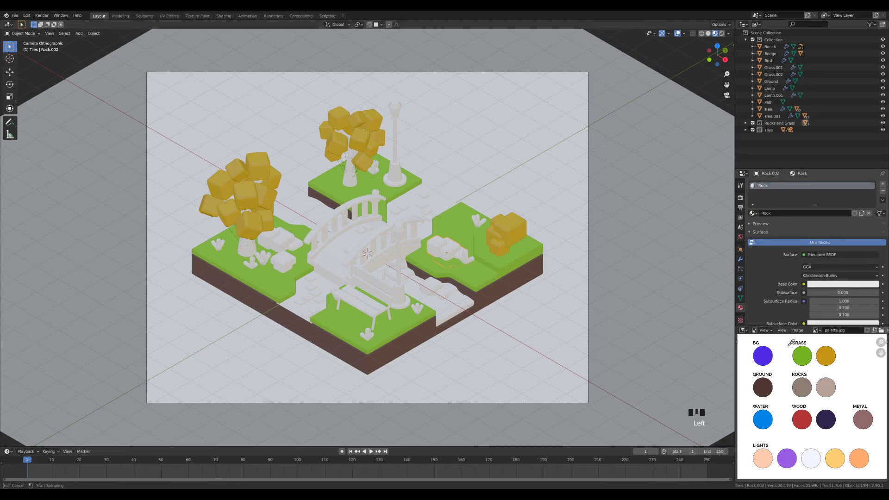
pyautogui.click(804, 387)
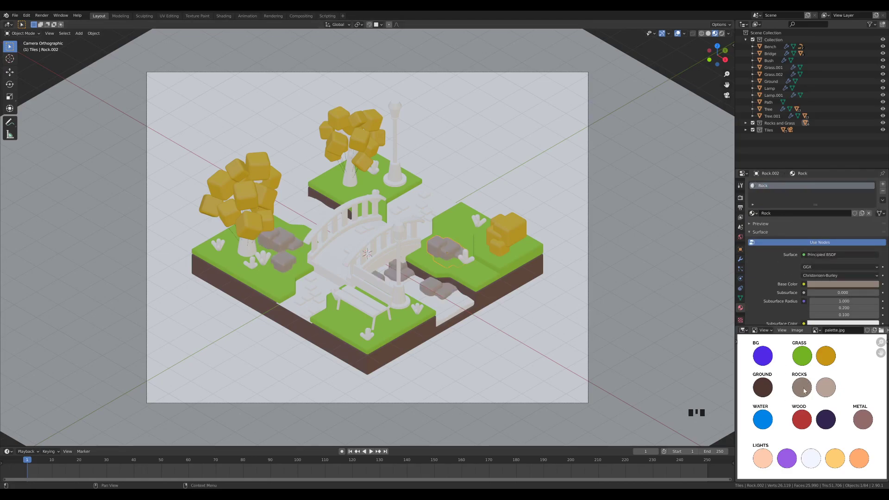
# Assign the existing Rock material to the path and to the stepping tiles lying on it
pyautogui.click(297, 313)
pyautogui.click(752, 214)
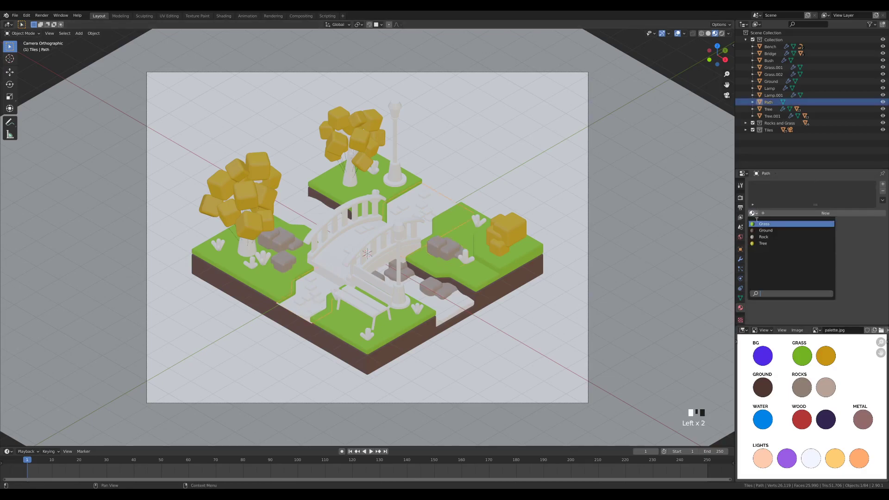
pyautogui.click(762, 236)
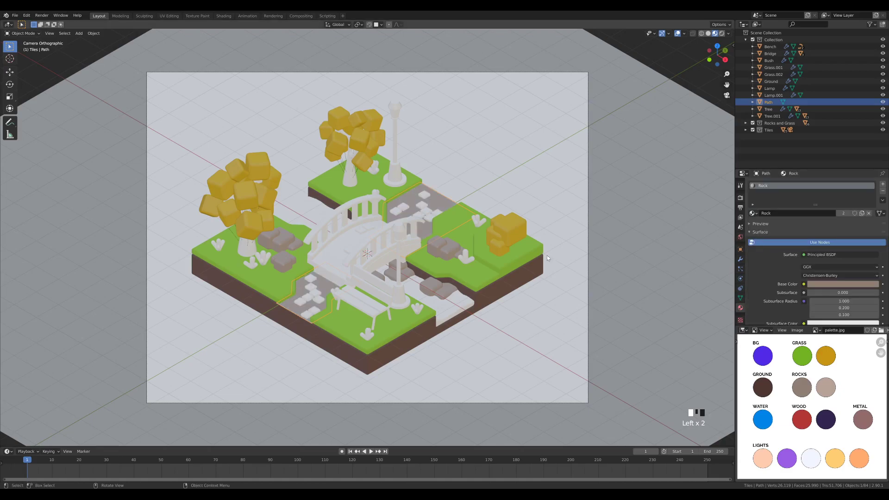
pyautogui.click(310, 290)
pyautogui.moveTo(752, 214); pyautogui.dragTo(767, 241)
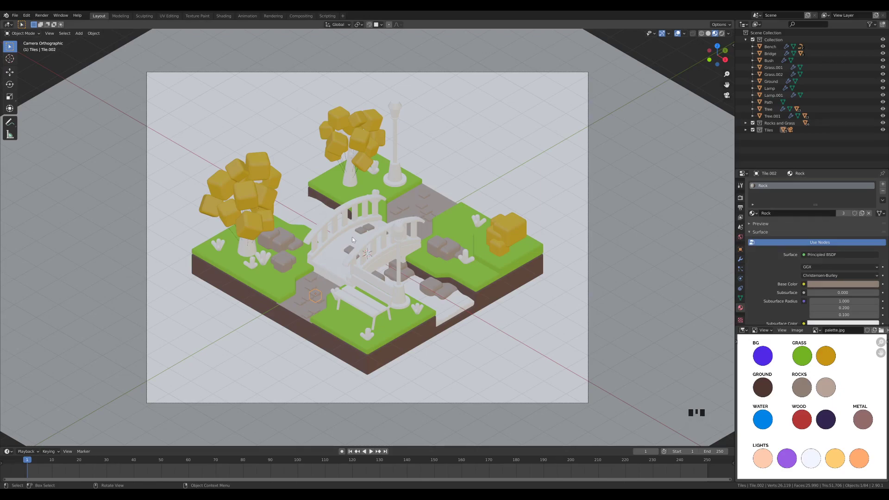
# Give the bridge body a new material named Rock 2, sampling the palette's lighter ROCKS swatch as base color
pyautogui.click(327, 265)
pyautogui.click(775, 214)
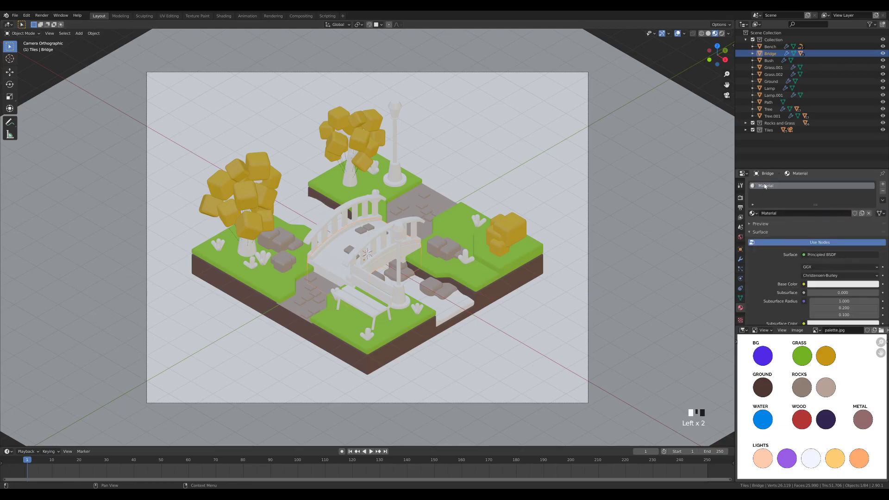
pyautogui.doubleClick(769, 186)
pyautogui.write('Rock 2')
pyautogui.press('Return')
pyautogui.click(837, 284)
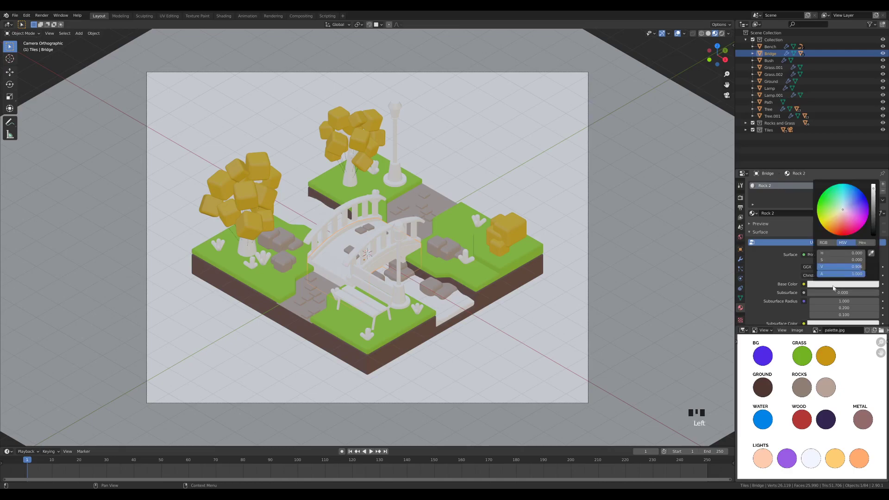
pyautogui.click(868, 257)
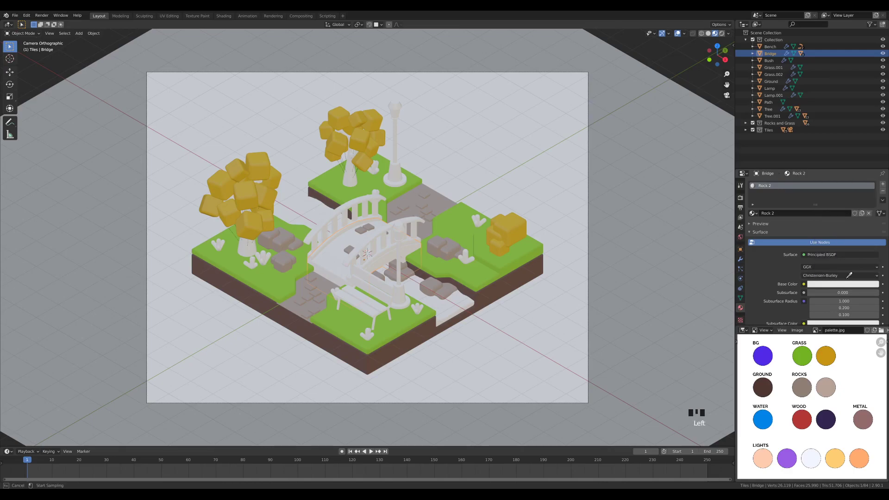
pyautogui.click(828, 385)
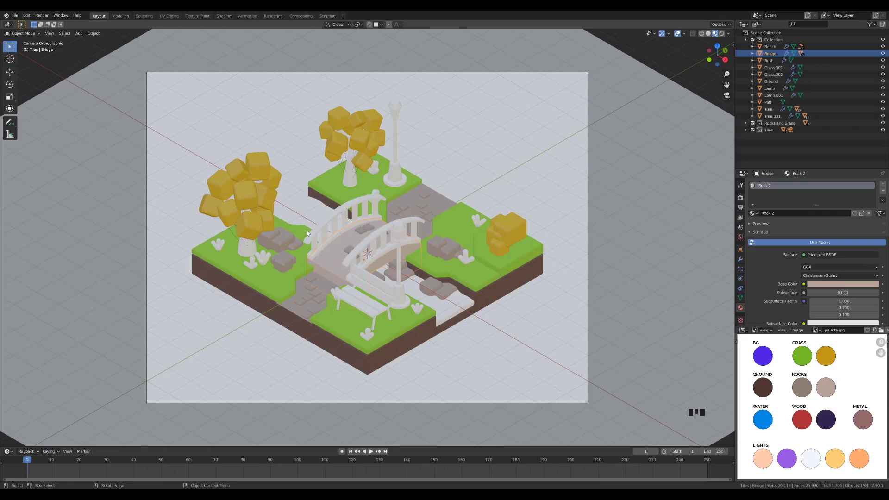
# Assign the existing Rock material to the curved side edges of the bridge, Plane.001
pyautogui.doubleClick(383, 254)
pyautogui.click(383, 255)
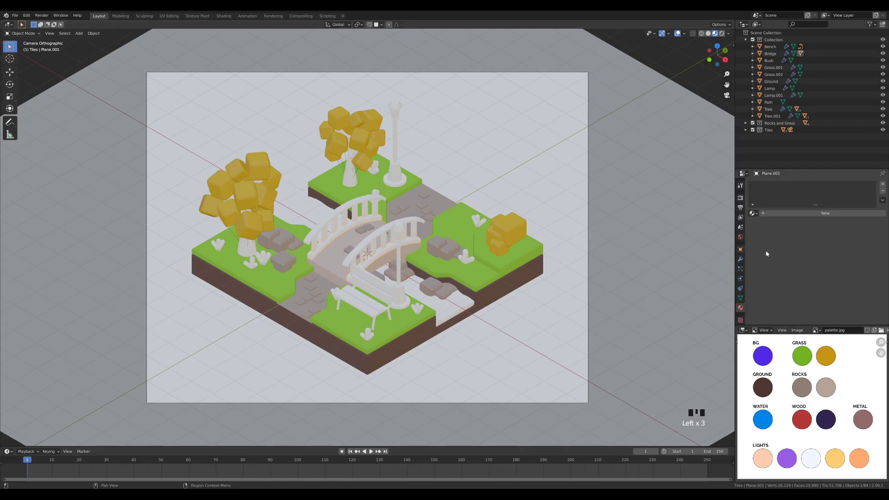
pyautogui.click(753, 213)
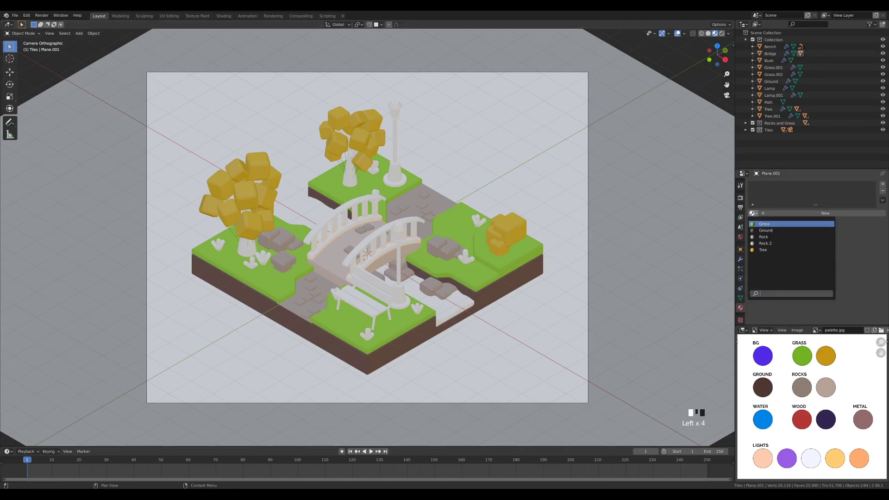
pyautogui.click(764, 237)
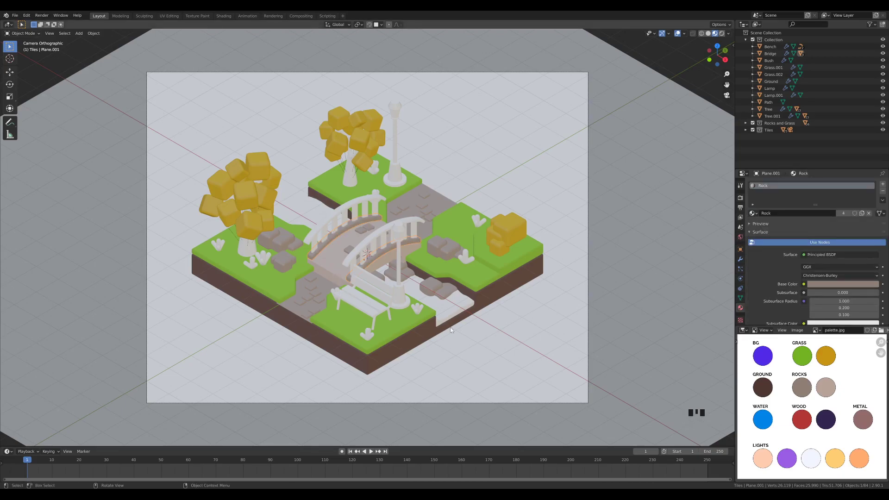
# Give the bridge's railing posts a new material named Wood, sampling the palette's red WOOD swatch as base color
pyautogui.click(373, 246)
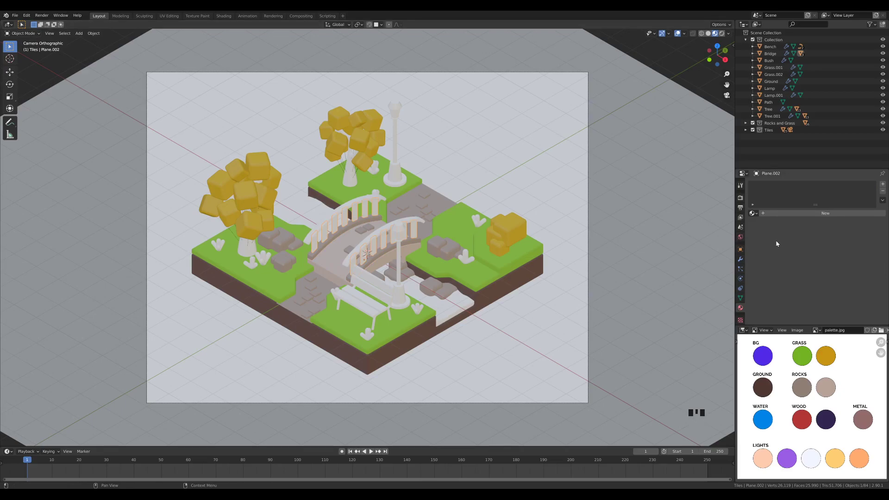
pyautogui.click(768, 212)
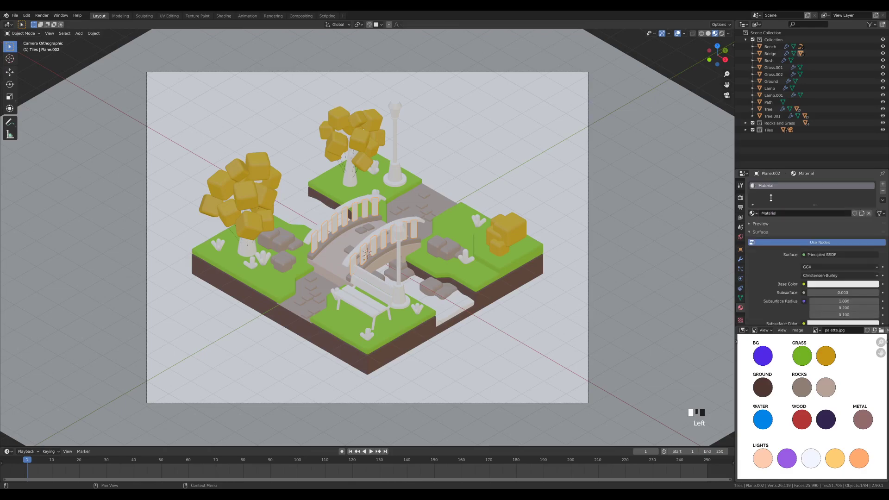
pyautogui.doubleClick(768, 185)
pyautogui.write('Wood')
pyautogui.press('Return')
pyautogui.click(842, 283)
pyautogui.click(871, 254)
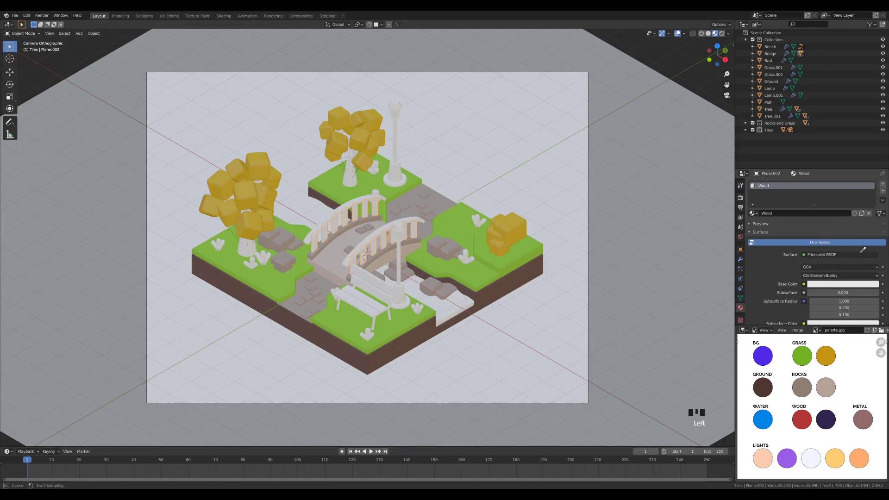
pyautogui.click(799, 417)
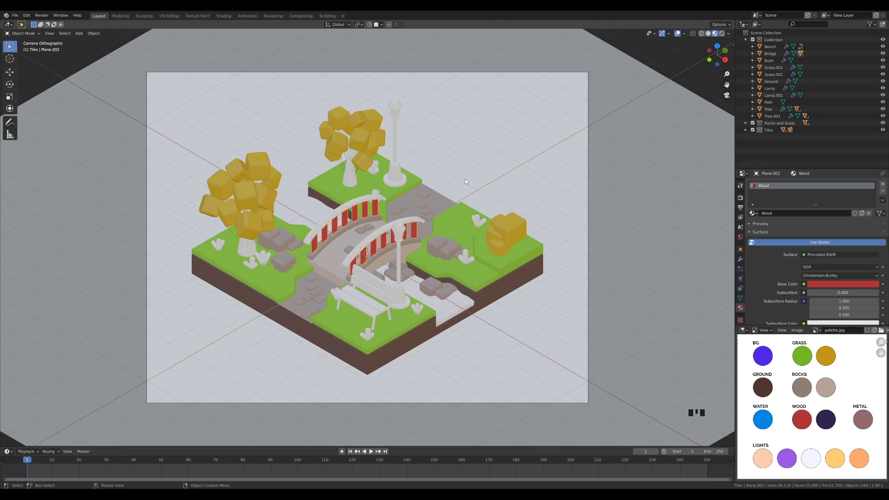
# Assign the existing Wood material to the trunk of the rear tree, Tree.001
pyautogui.click(350, 184)
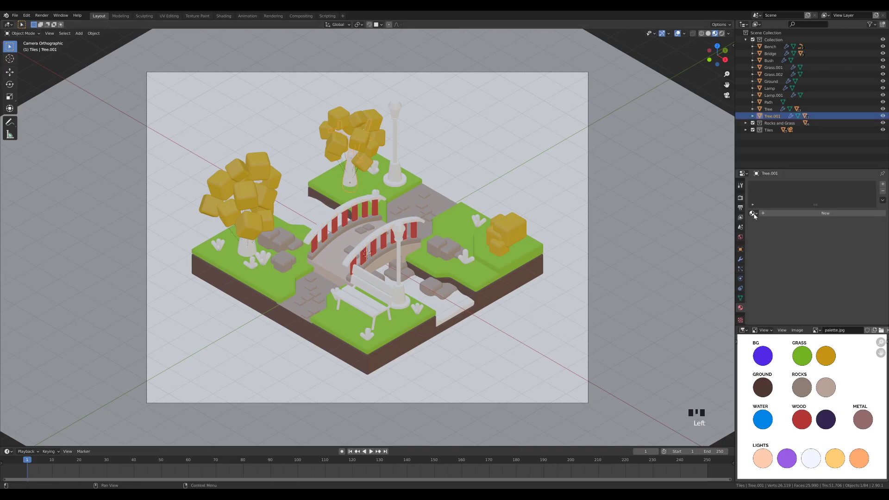
pyautogui.click(752, 213)
pyautogui.click(773, 255)
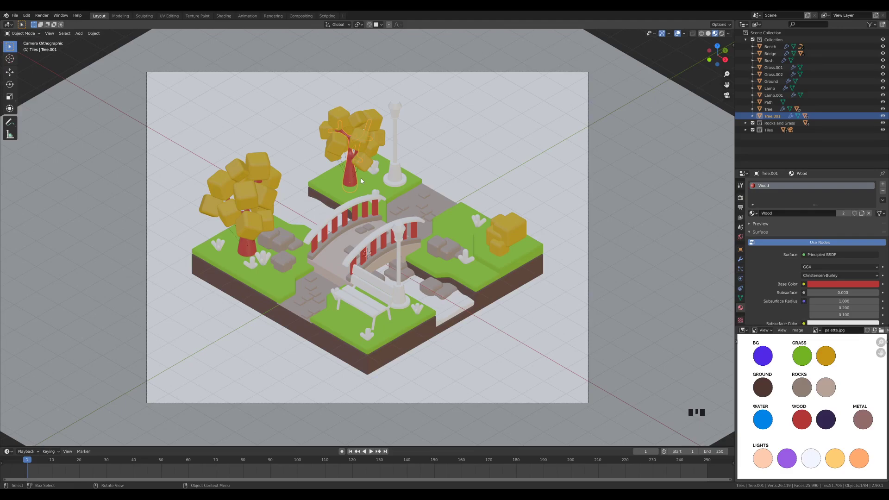
# Give the bridge's handrails a new material named Wood 2, sampling the palette's dark purple WOOD swatch as base color
pyautogui.click(378, 238)
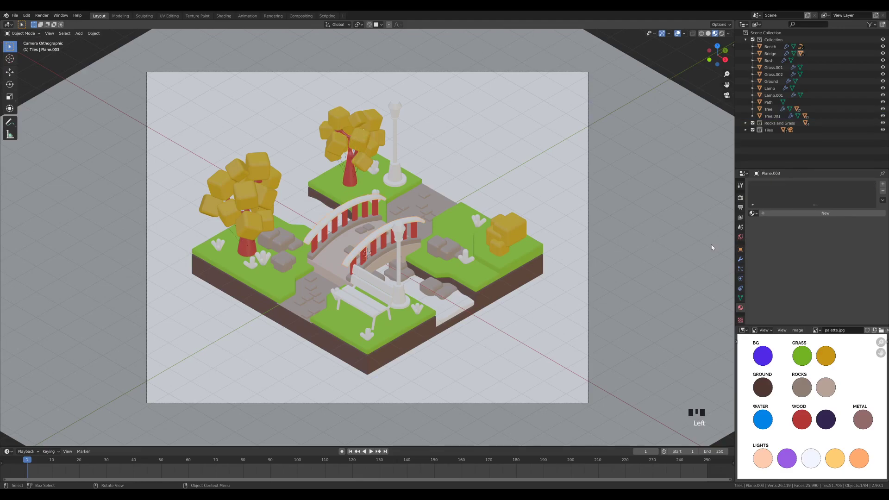
pyautogui.click(766, 213)
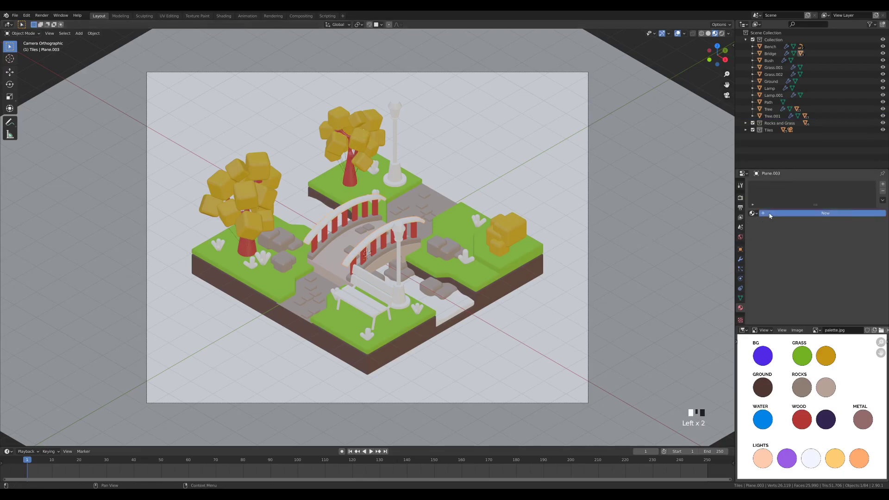
pyautogui.doubleClick(777, 185)
pyautogui.write('Wood')
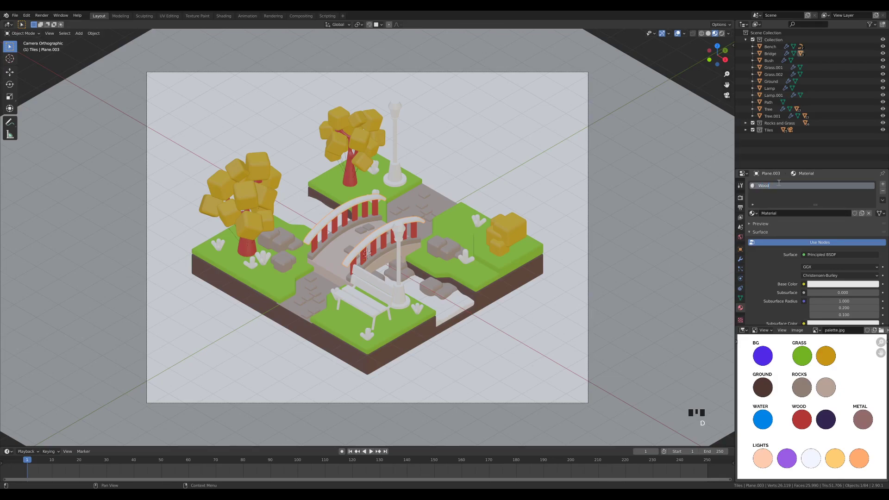
pyautogui.write(' 2')
pyautogui.press('Return')
pyautogui.click(848, 285)
pyautogui.click(870, 253)
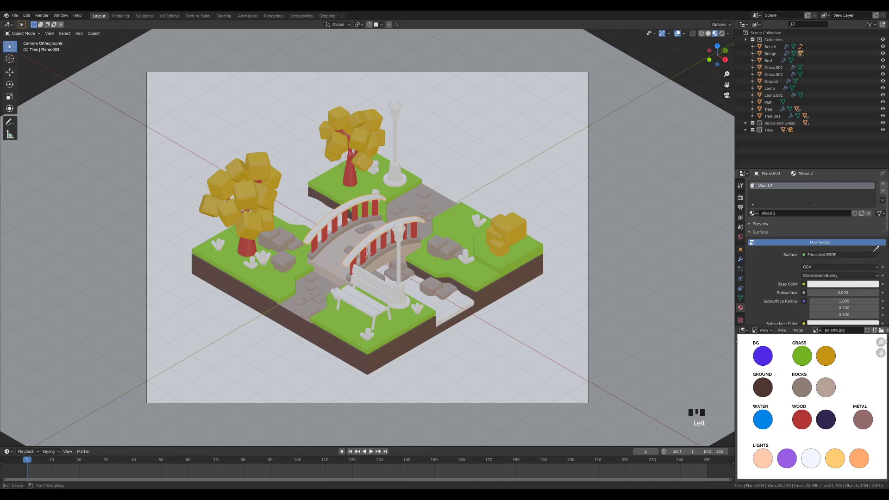
pyautogui.click(829, 421)
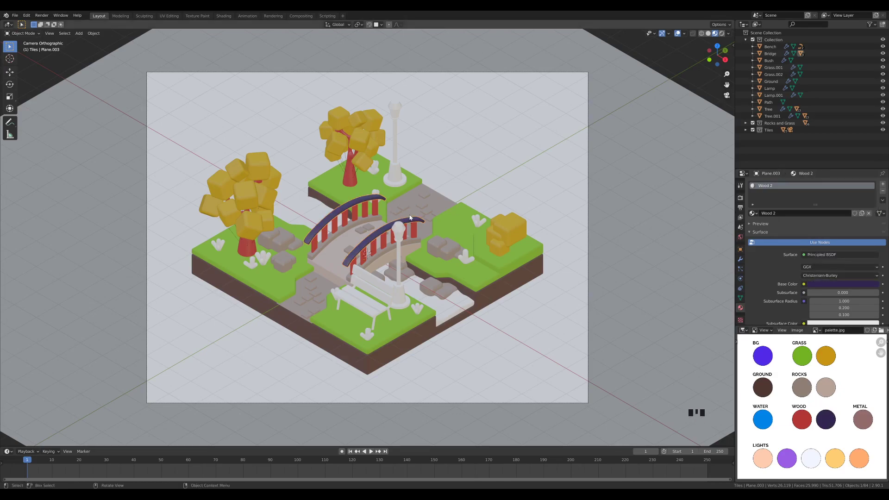
# Give the front lamp post a new material named Metal, sampling the palette's METAL swatch as base color
pyautogui.click(398, 290)
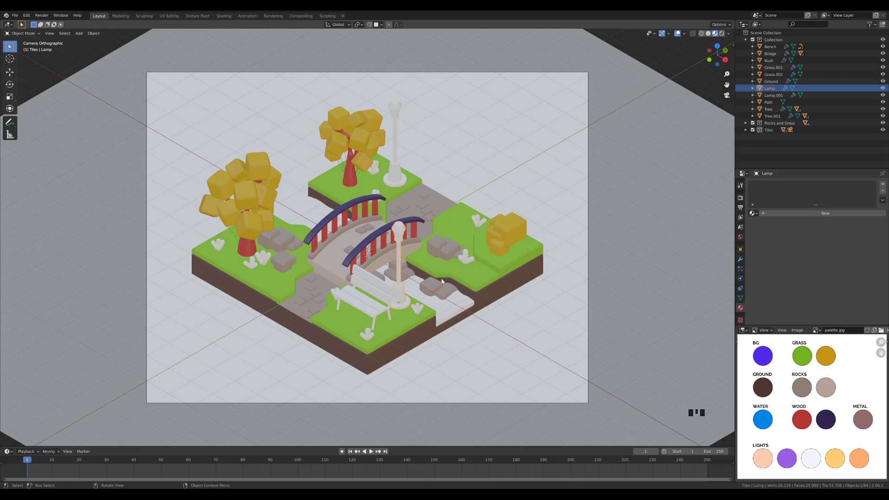
pyautogui.click(820, 214)
pyautogui.click(766, 187)
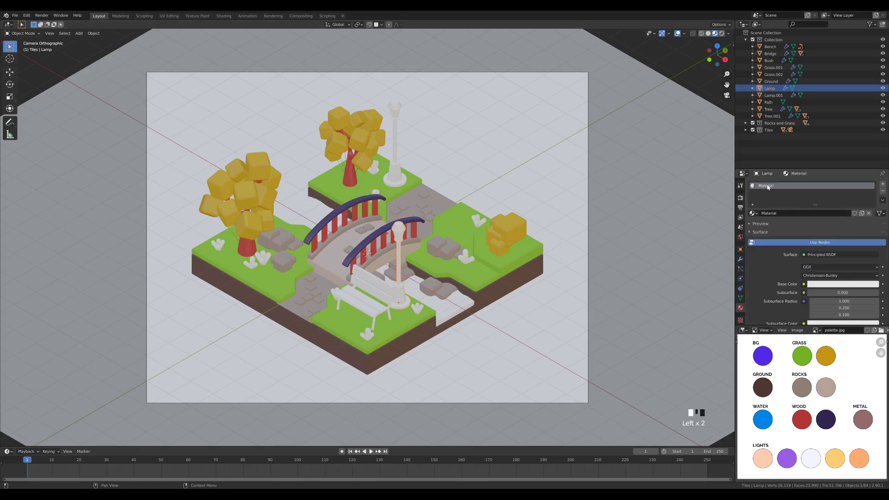
pyautogui.doubleClick(767, 187)
pyautogui.write('Metal')
pyautogui.press('Return')
pyautogui.click(842, 284)
pyautogui.click(871, 255)
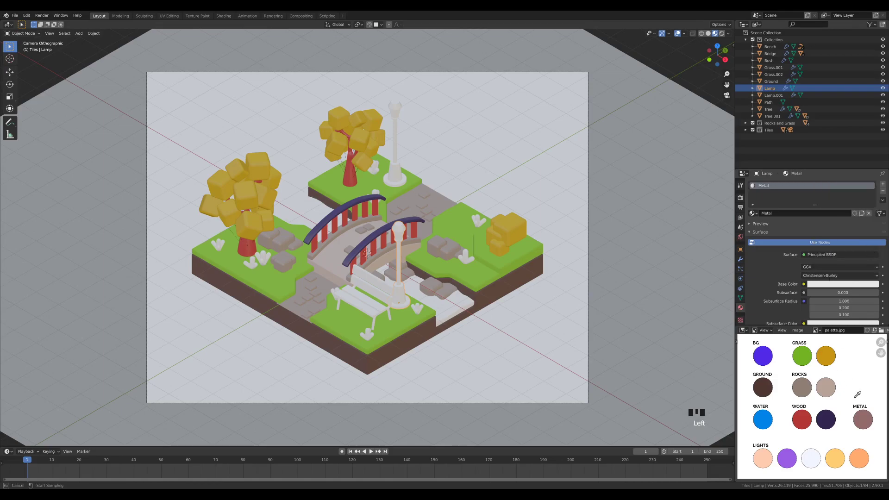
pyautogui.click(869, 419)
# Set the Metal material's metallic value to 1.000 and its roughness to 0.7
pyautogui.scroll(-4, 833, 259)
pyautogui.moveTo(810, 287); pyautogui.dragTo(880, 287)
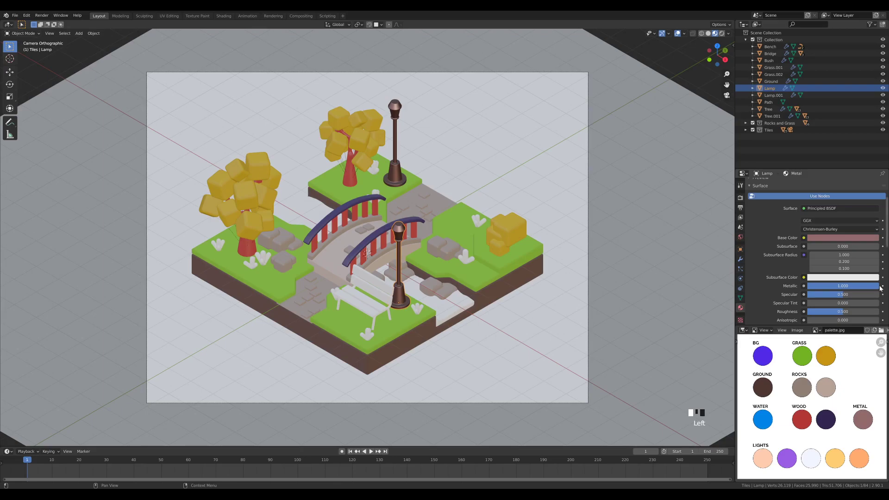
pyautogui.scroll(-1, 843, 301)
pyautogui.click(843, 301)
pyautogui.write('0.')
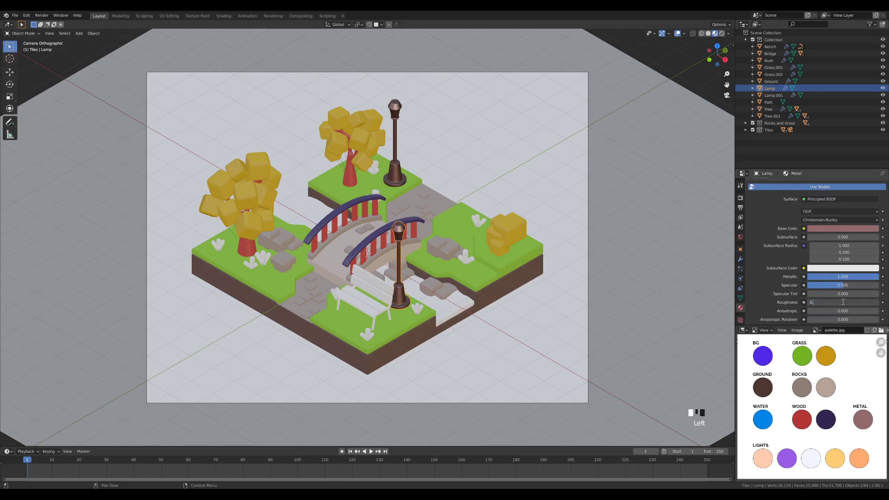
pyautogui.write('7')
pyautogui.press('Return')
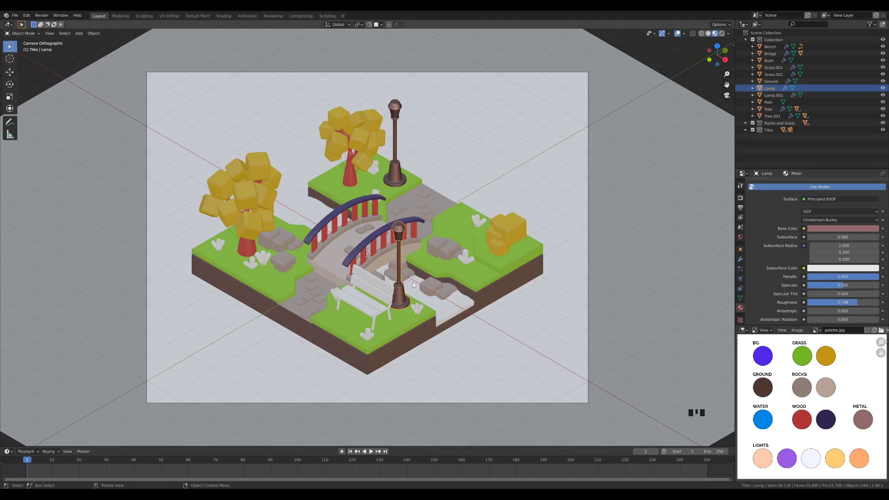
# Assign the existing Metal material to the bench's leg frame and to its backrest supports
pyautogui.click(389, 317)
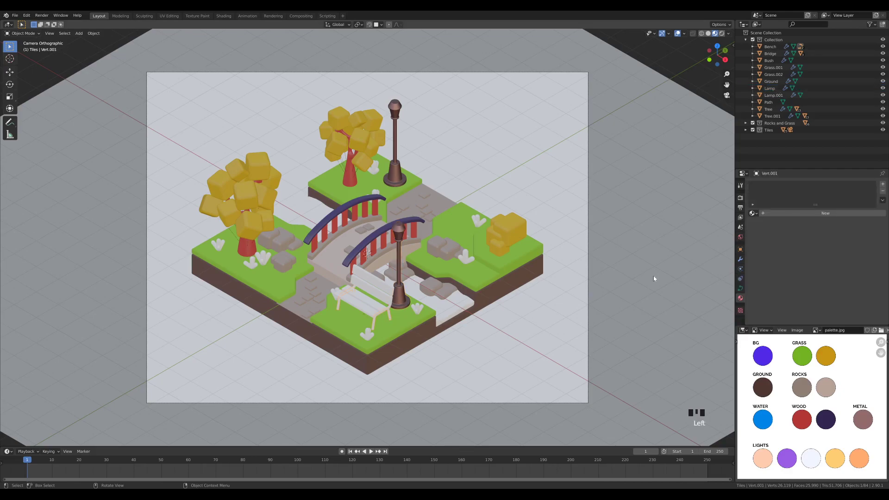
pyautogui.click(753, 213)
pyautogui.click(765, 236)
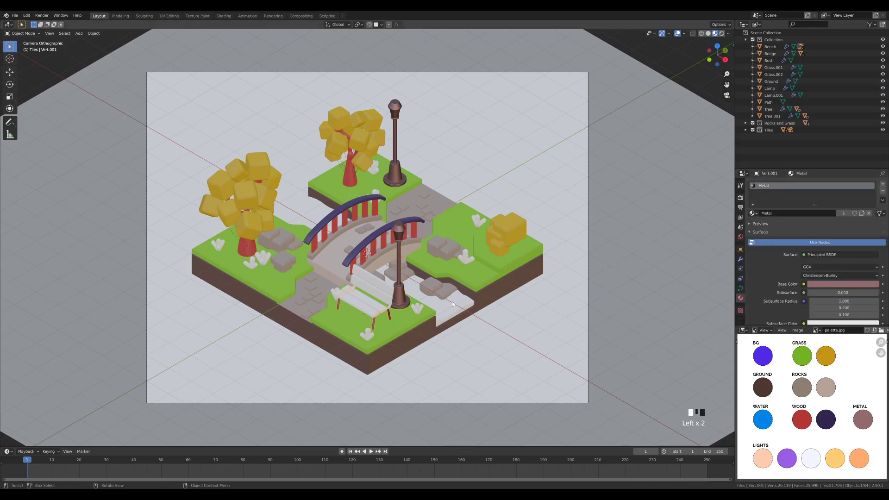
pyautogui.click(378, 285)
pyautogui.click(753, 213)
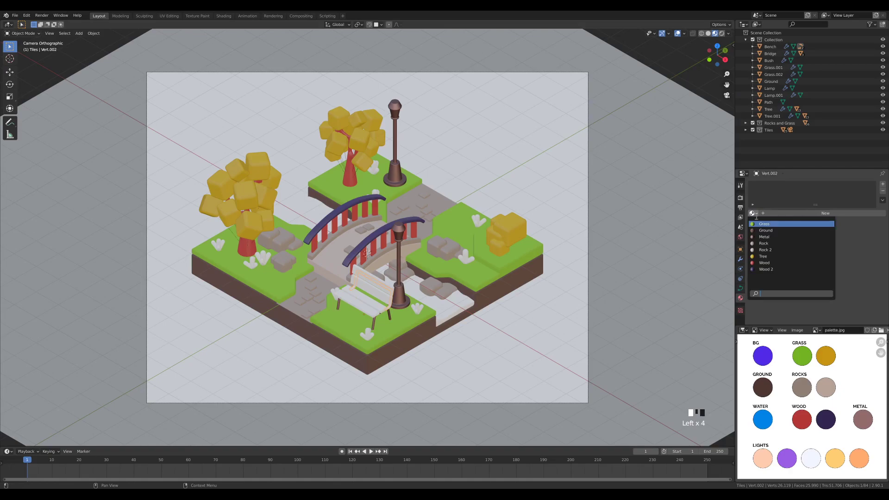
pyautogui.click(776, 237)
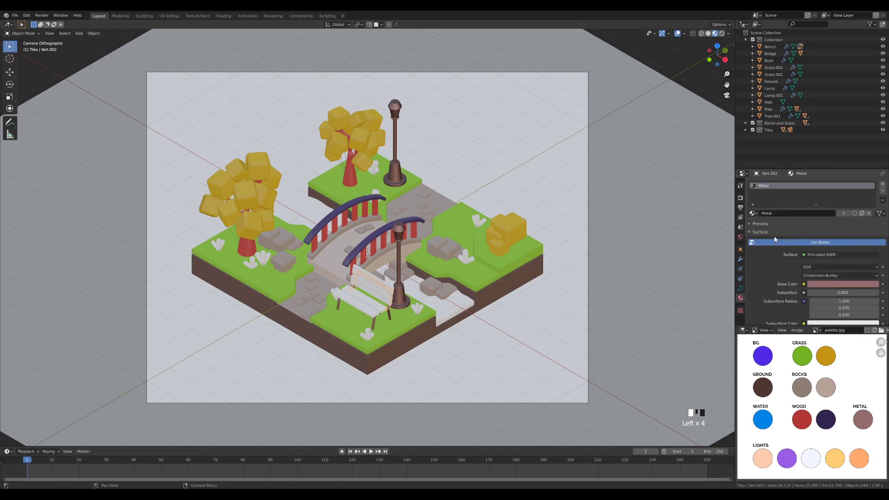
# Assign the existing Wood material to the bench's seat and backrest slats
pyautogui.click(367, 307)
pyautogui.click(753, 213)
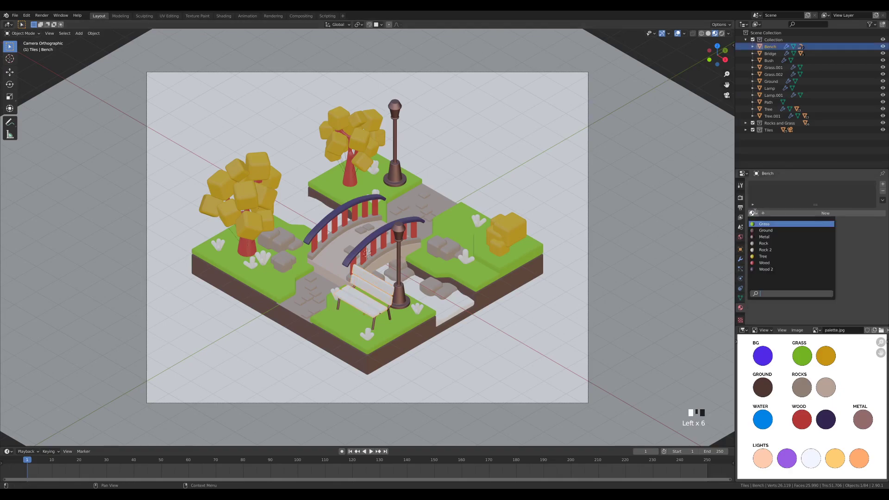
pyautogui.click(766, 263)
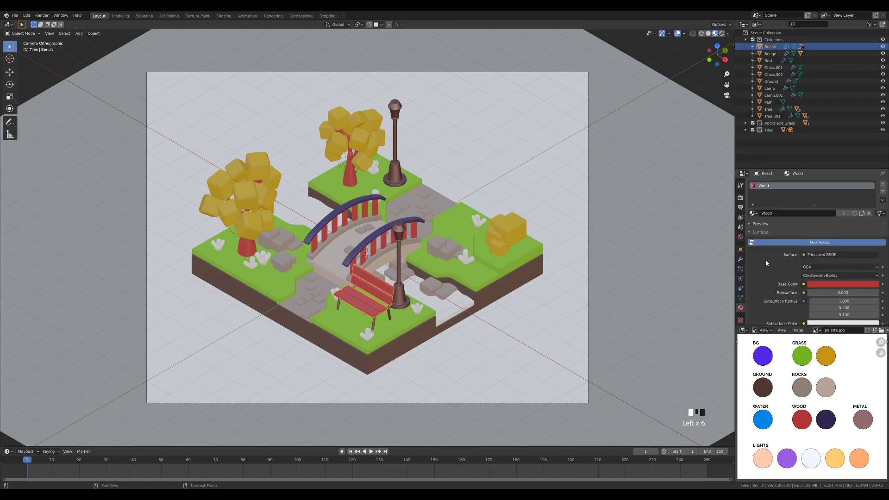
# Assign the existing Tree material to the small grass tufts scattered across the tiles
pyautogui.click(465, 262)
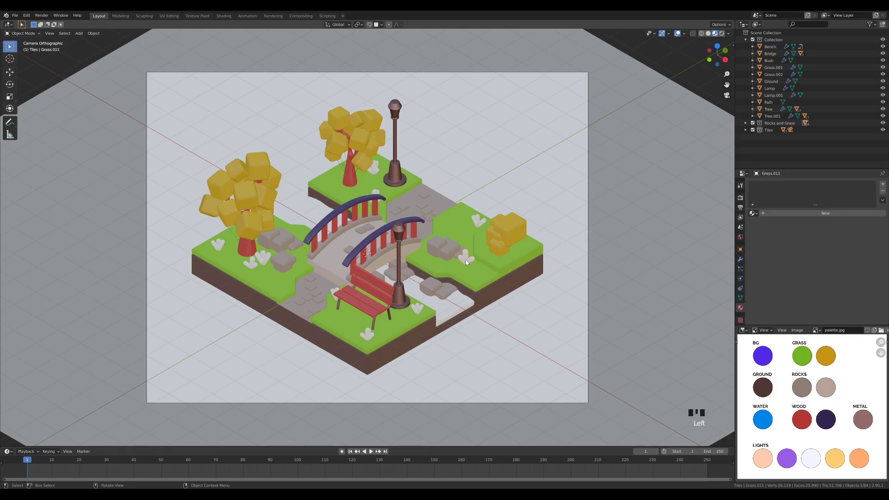
pyautogui.click(753, 213)
pyautogui.click(766, 256)
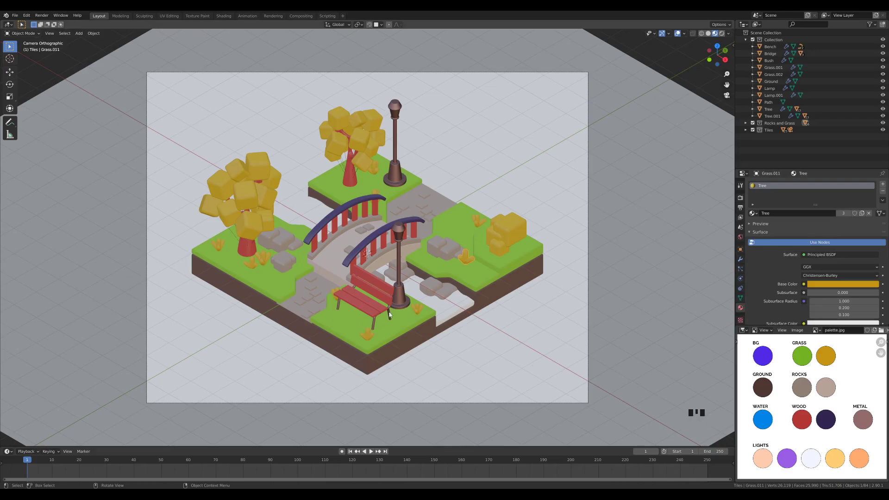
# Give the river plane a new material named Water, sampling the palette's blue WATER swatch as base color
pyautogui.click(449, 309)
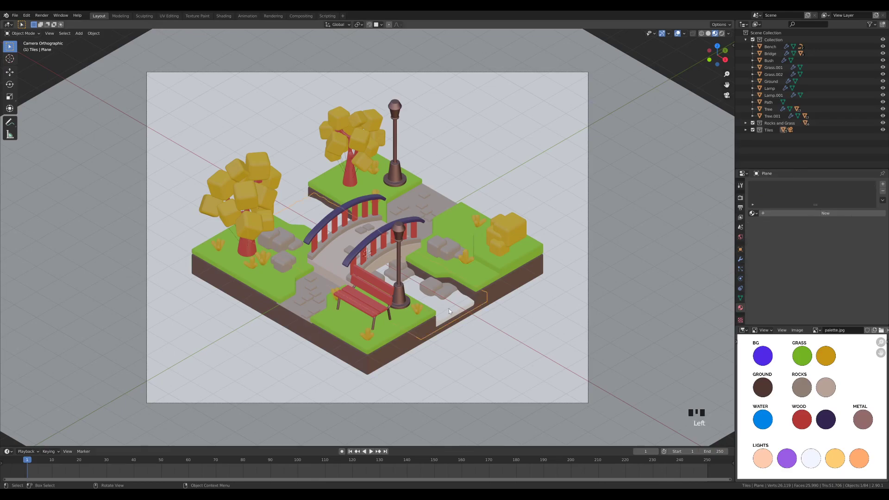
pyautogui.click(825, 213)
pyautogui.doubleClick(771, 186)
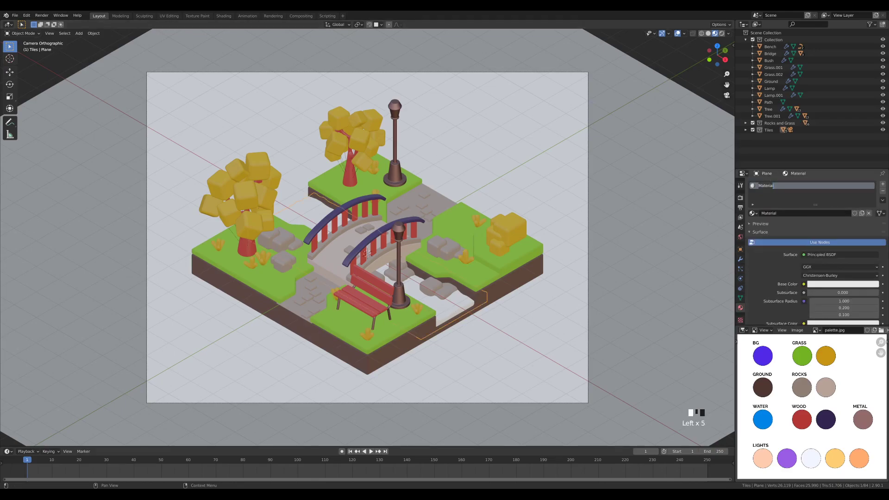
pyautogui.write('Wat')
pyautogui.click(849, 286)
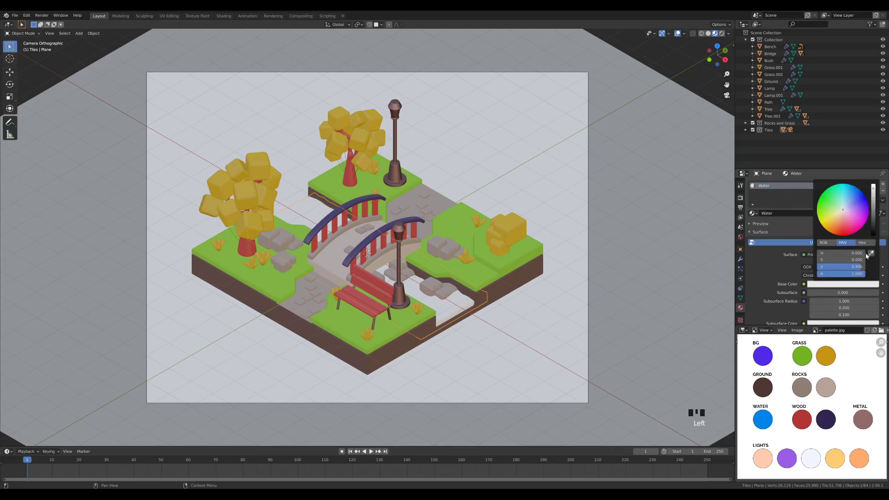
pyautogui.click(871, 254)
pyautogui.click(762, 417)
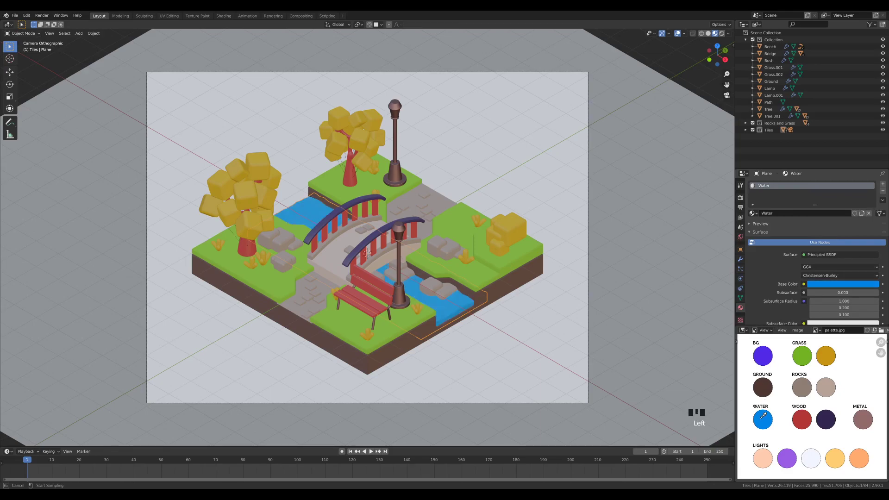
# Set the Water material's roughness to 0.1
pyautogui.scroll(-2, 778, 273)
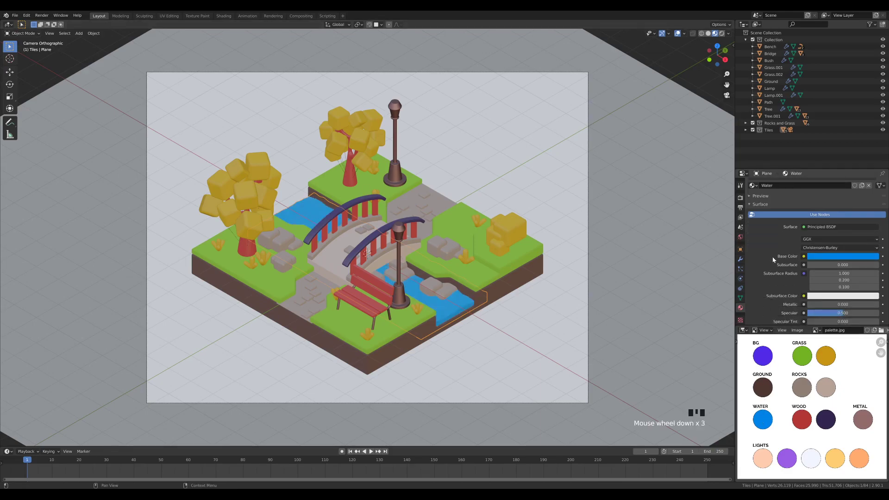
pyautogui.click(860, 298)
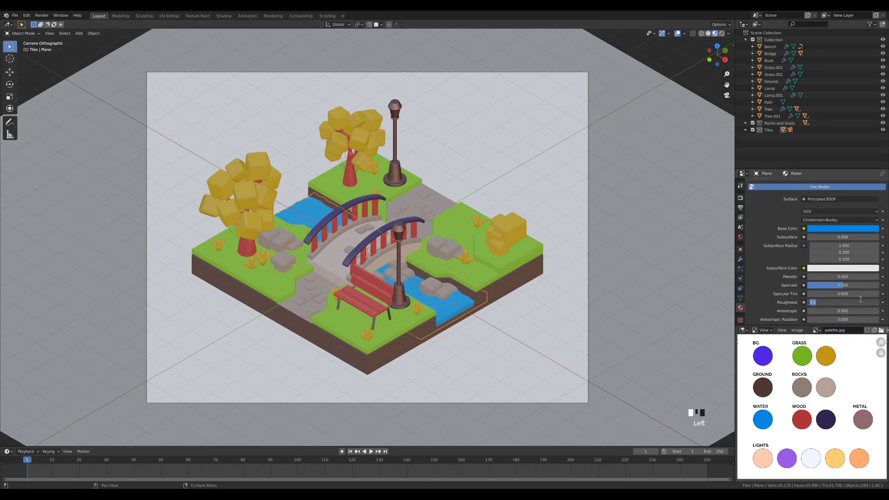
pyautogui.write('0.1')
pyautogui.press('Return')
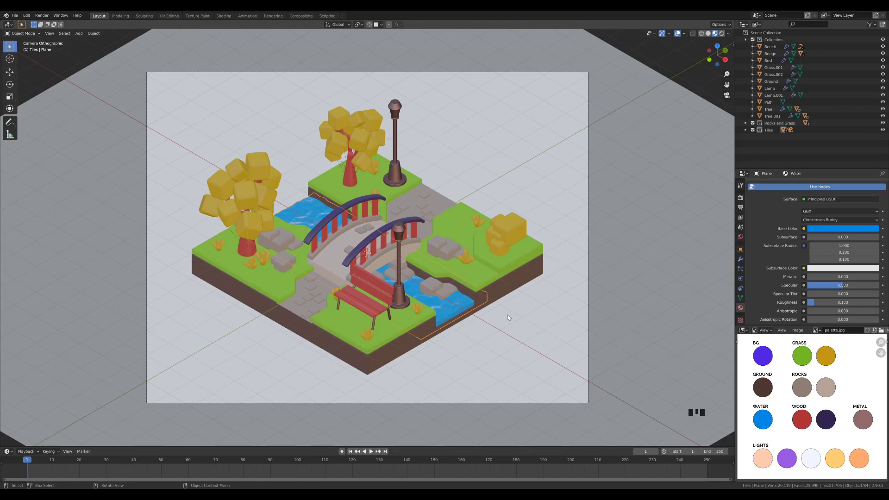
# Name the large background plane's material Bg, sample the palette's BG swatch as its base color, and deselect the plane
pyautogui.click(500, 355)
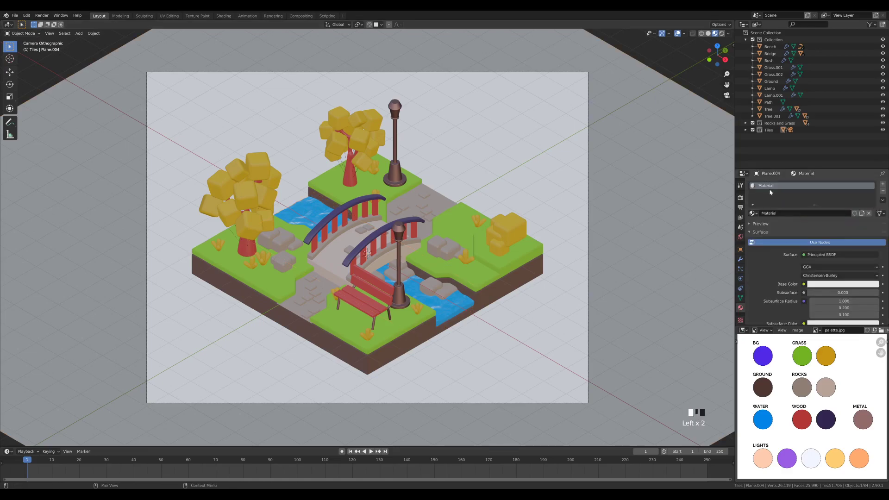
pyautogui.doubleClick(769, 186)
pyautogui.write('Bg')
pyautogui.press('Return')
pyautogui.click(825, 284)
pyautogui.click(872, 254)
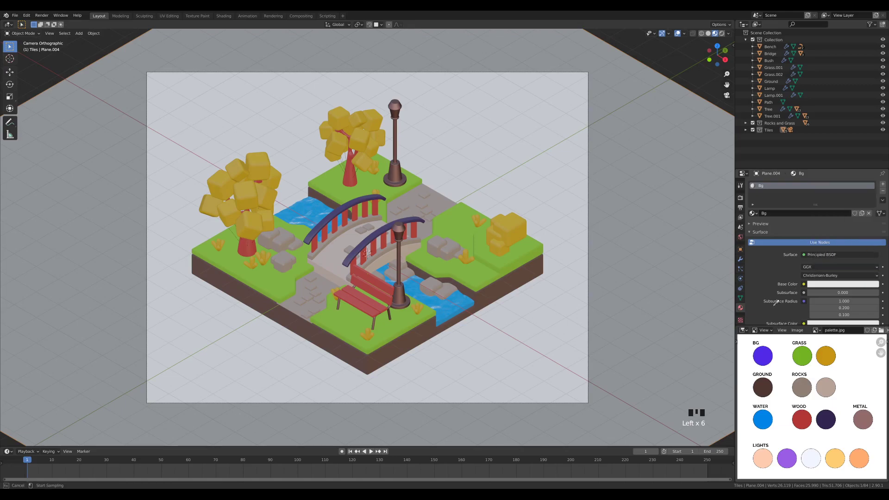
pyautogui.click(768, 354)
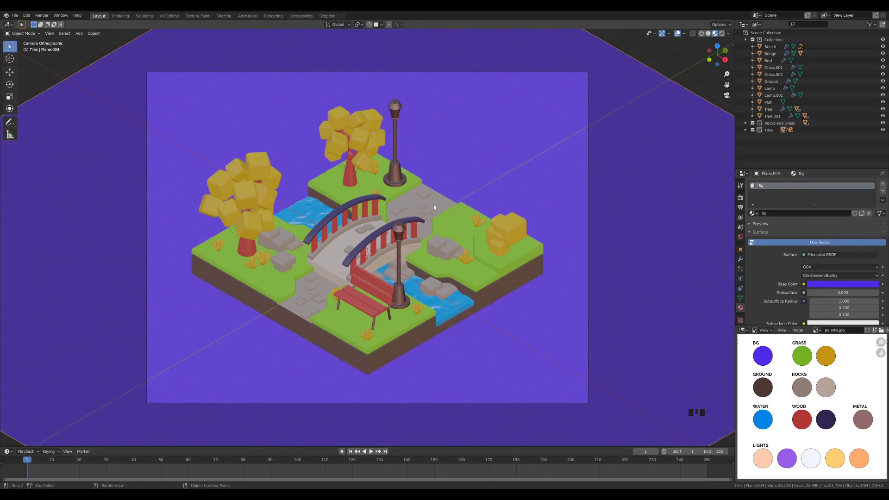
pyautogui.click(514, 200)
# Enable Ambient Occlusion, Bloom and Screen Space Reflections in the Eevee render settings
pyautogui.scroll(-2, 514, 203)
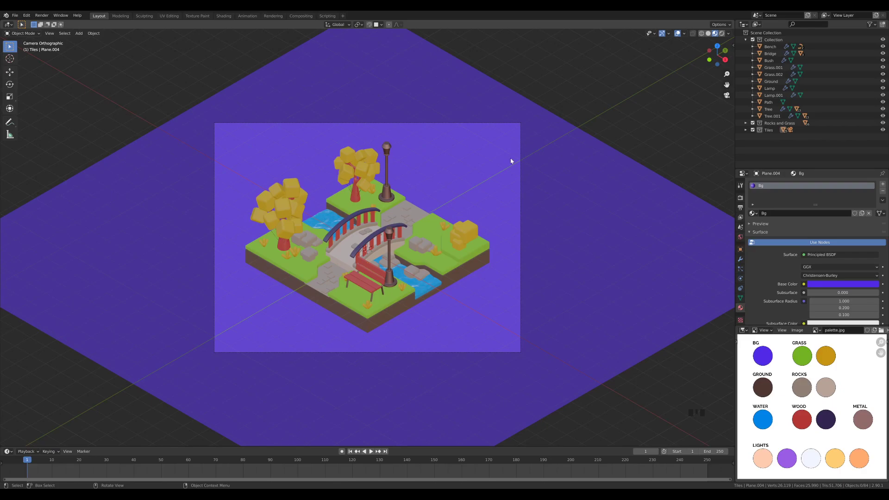
pyautogui.click(740, 198)
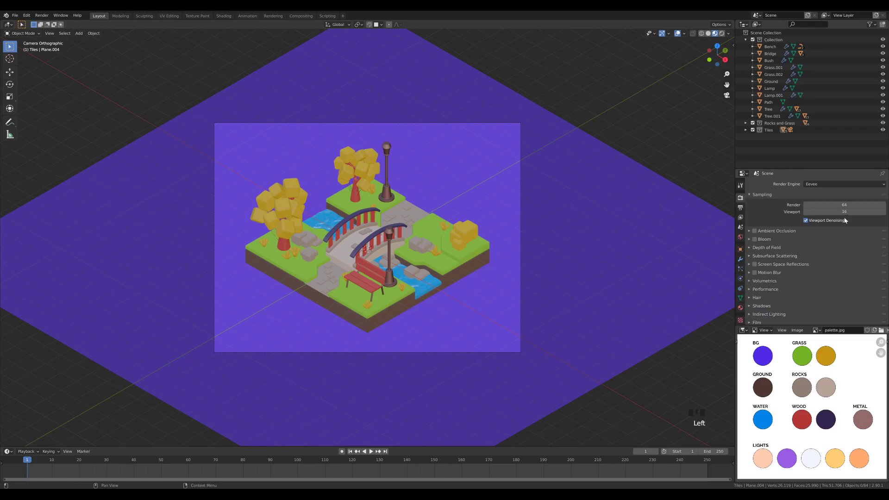
pyautogui.scroll(-1, 782, 216)
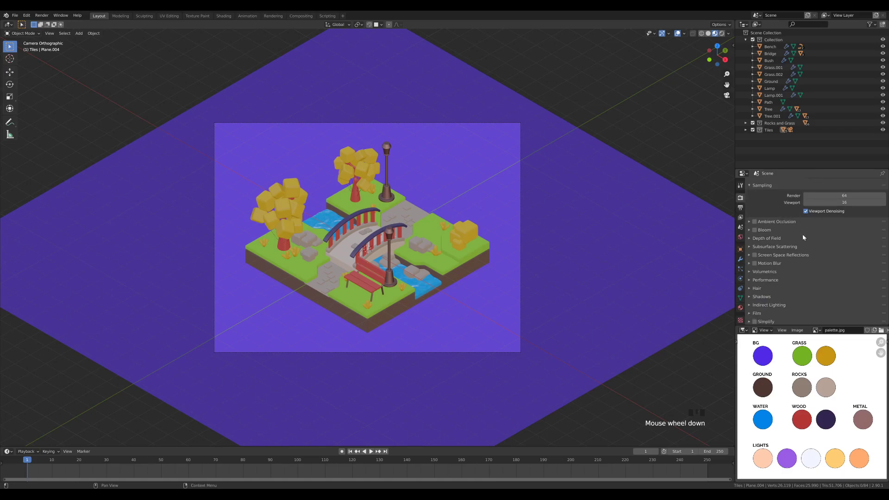
pyautogui.click(754, 221)
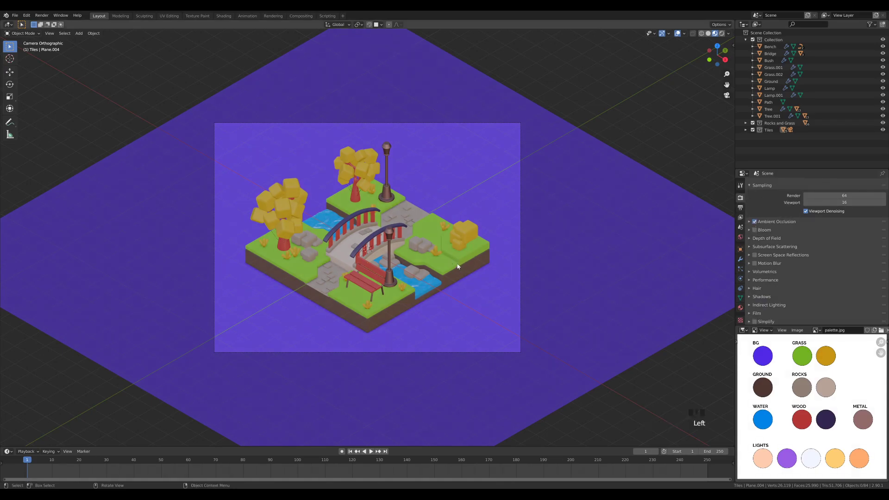
pyautogui.click(754, 230)
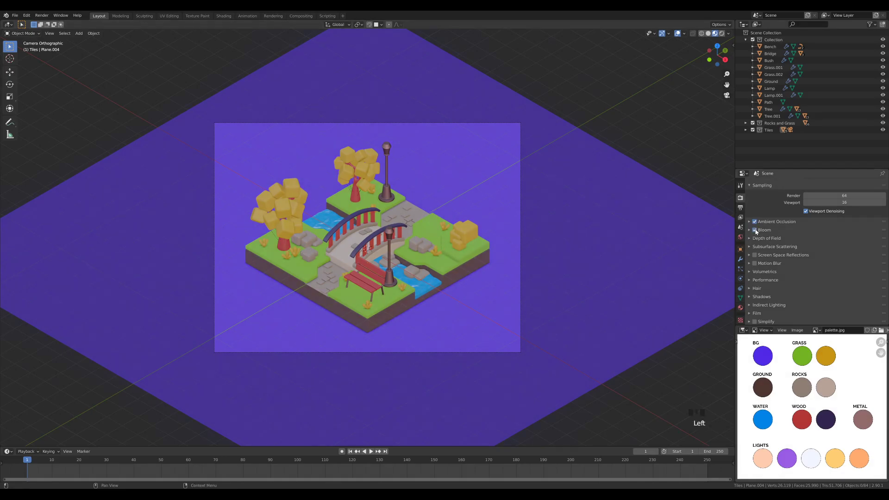
pyautogui.click(754, 255)
pyautogui.scroll(2, 423, 259)
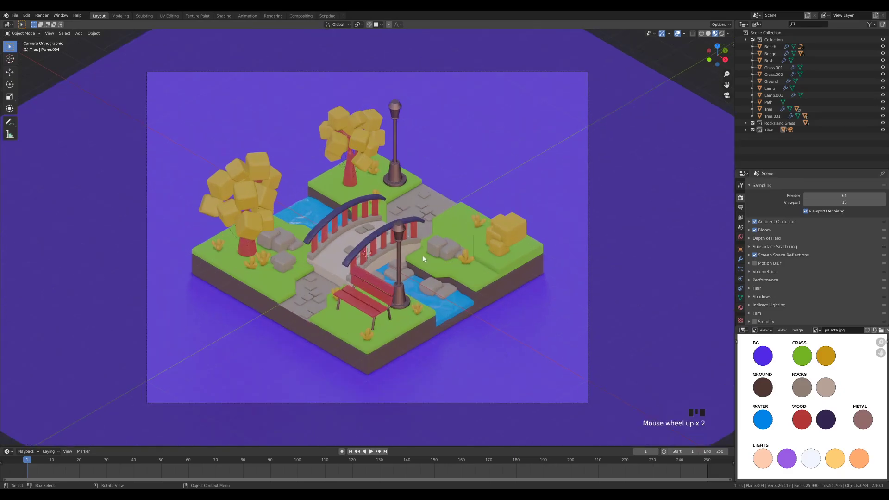
# Switch the viewport's material preview lighting to use the Scene World
pyautogui.scroll(-1, 425, 211)
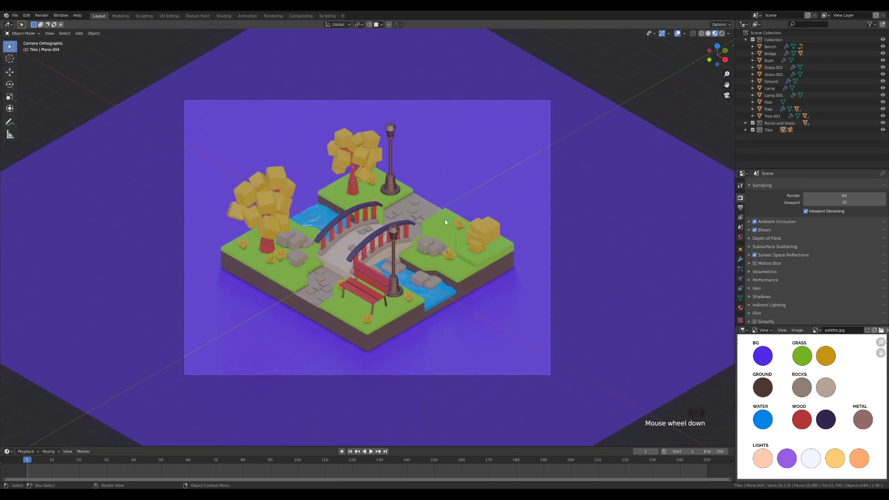
pyautogui.click(729, 34)
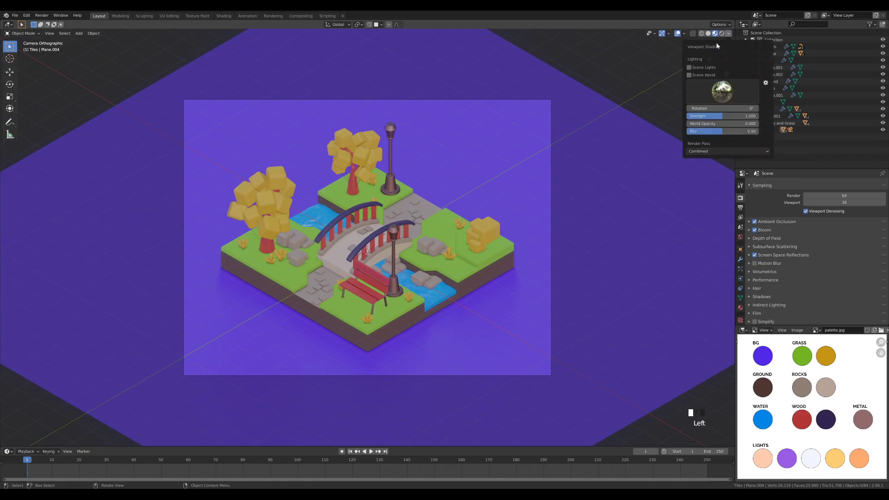
pyautogui.click(693, 75)
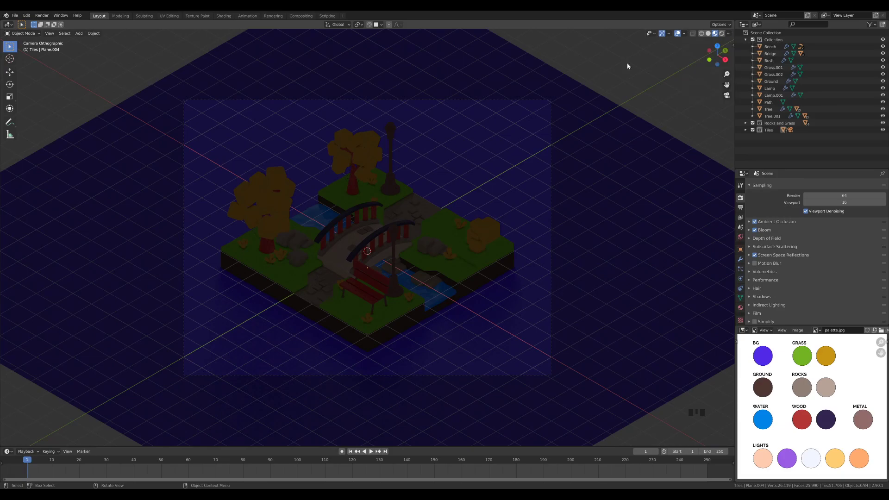
# Add a second, empty material slot to the front lamp post beneath its Metal slot
pyautogui.click(395, 237)
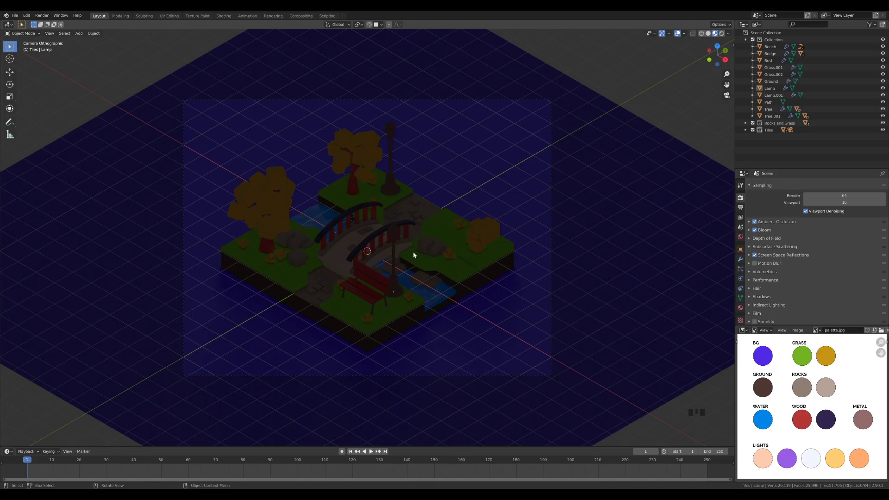
pyautogui.click(393, 233)
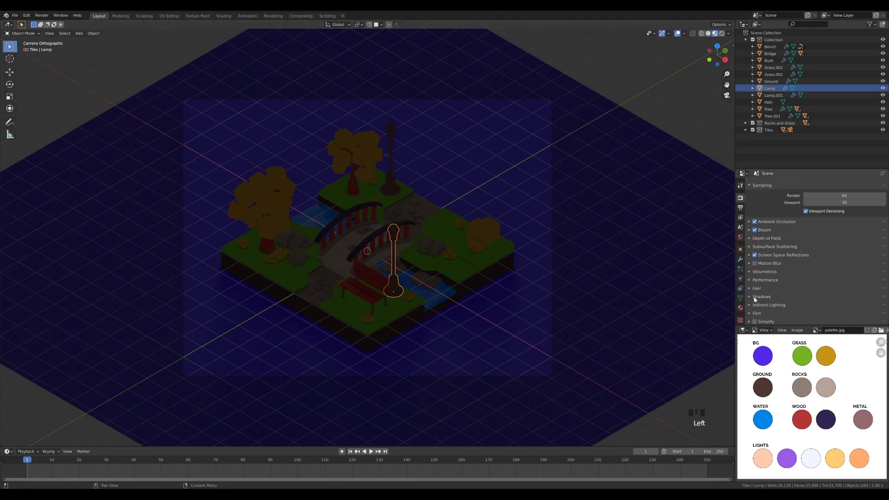
pyautogui.click(739, 308)
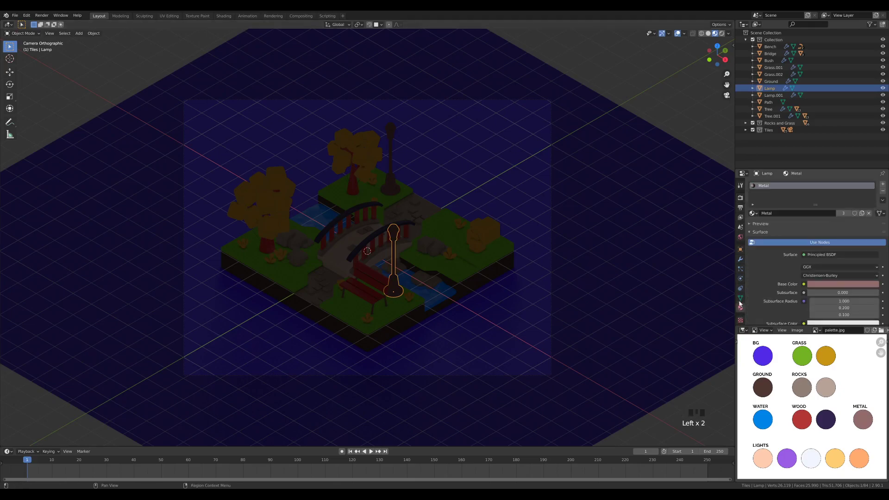
pyautogui.click(883, 184)
# Assign the face loop of the front lamp's glass, just below its cap, to the empty second material slot
pyautogui.press('Tab')
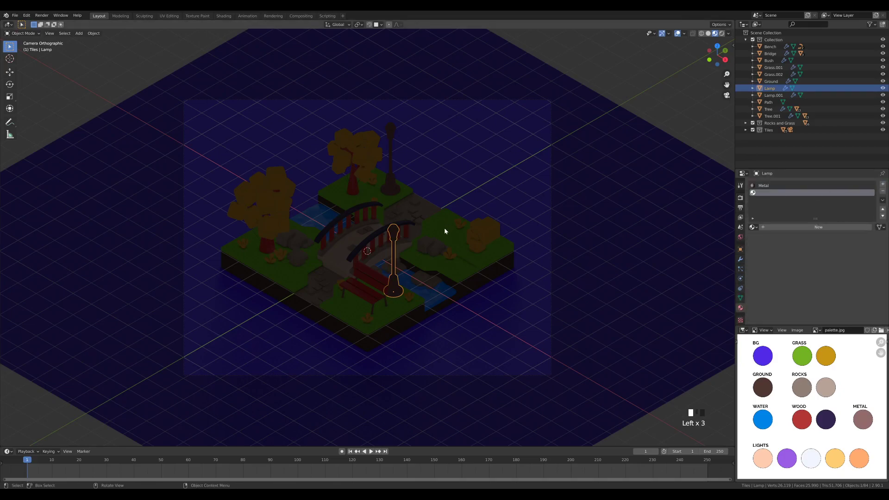
pyautogui.scroll(5, 452, 246)
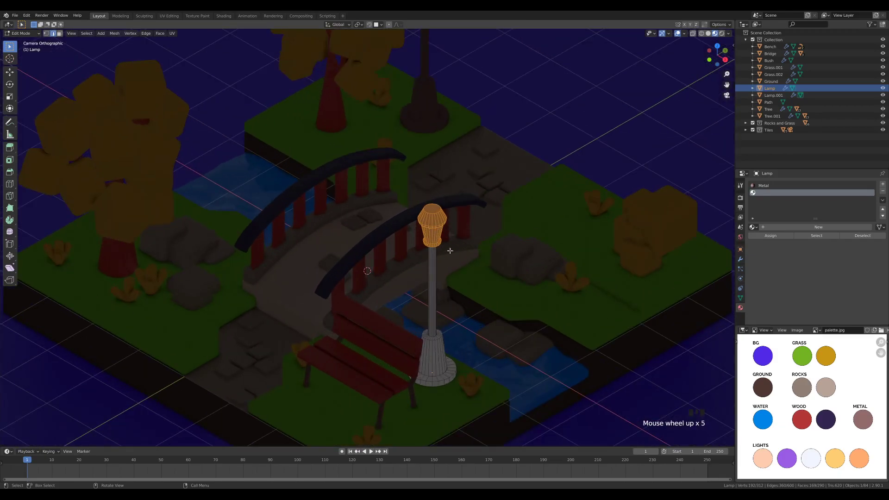
pyautogui.press('3')
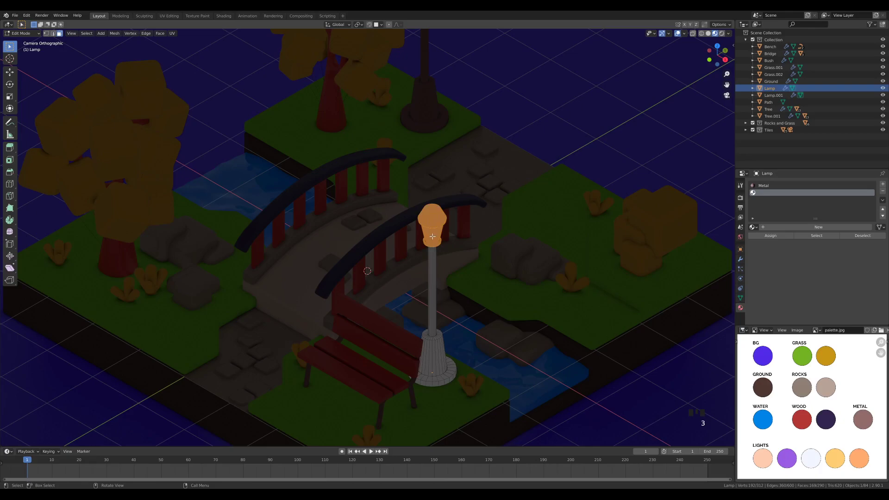
pyautogui.keyDown('alt'); pyautogui.click(432, 237); pyautogui.keyUp('alt')
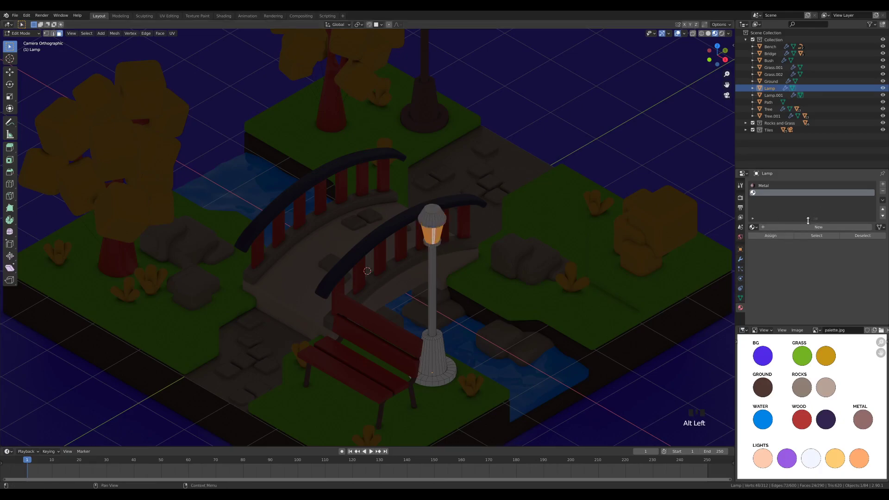
pyautogui.click(770, 236)
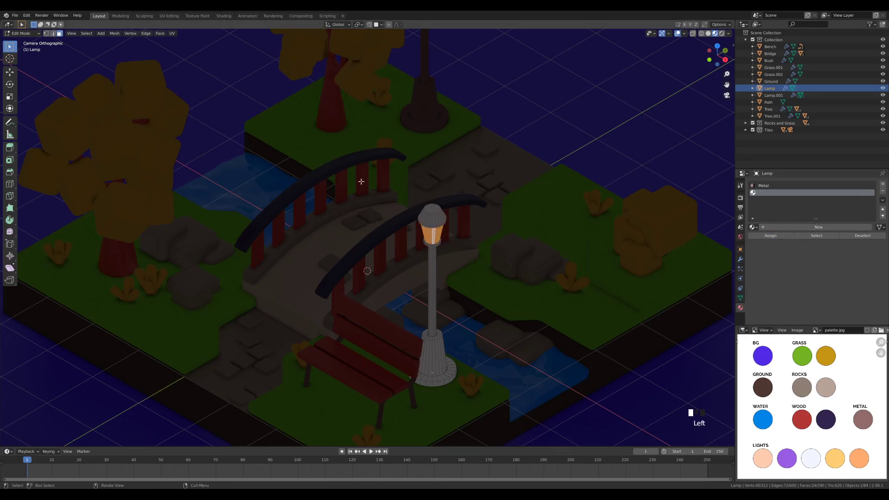
# Return to Object Mode and create a new Emission material in the front lamp's empty second slot
pyautogui.press('Tab')
pyautogui.scroll(-3, 482, 248)
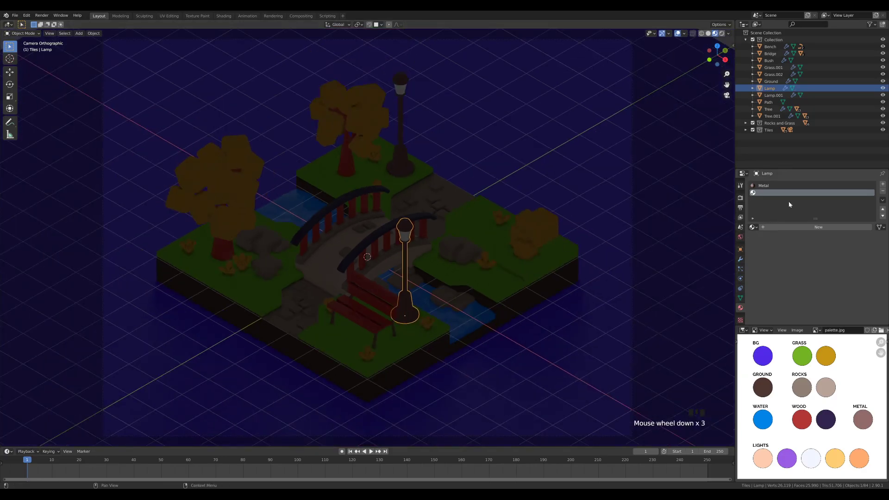
pyautogui.click(787, 227)
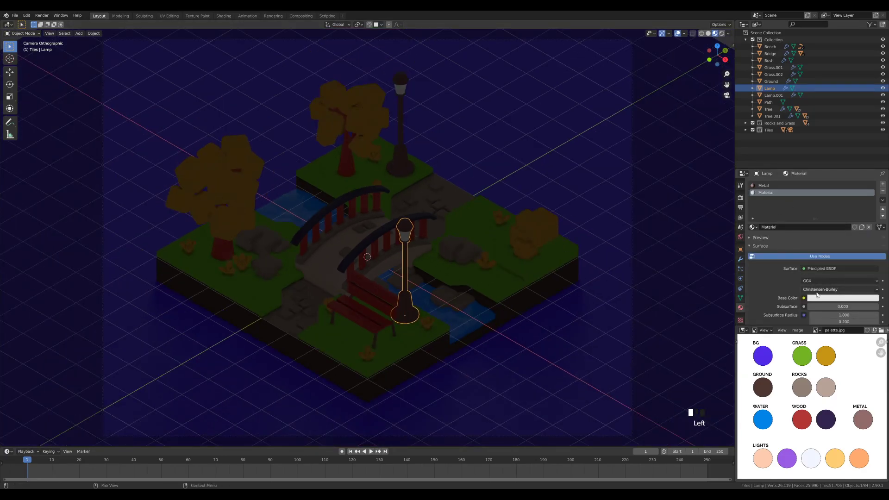
pyautogui.click(817, 269)
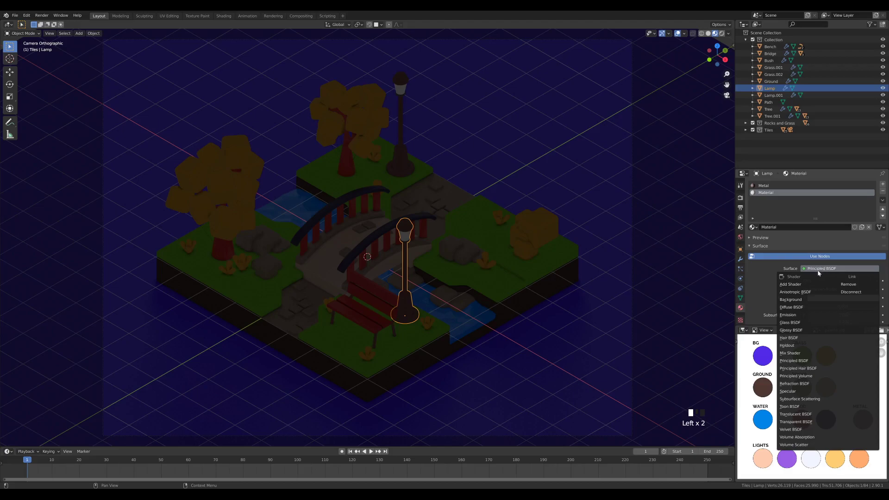
pyautogui.click(796, 314)
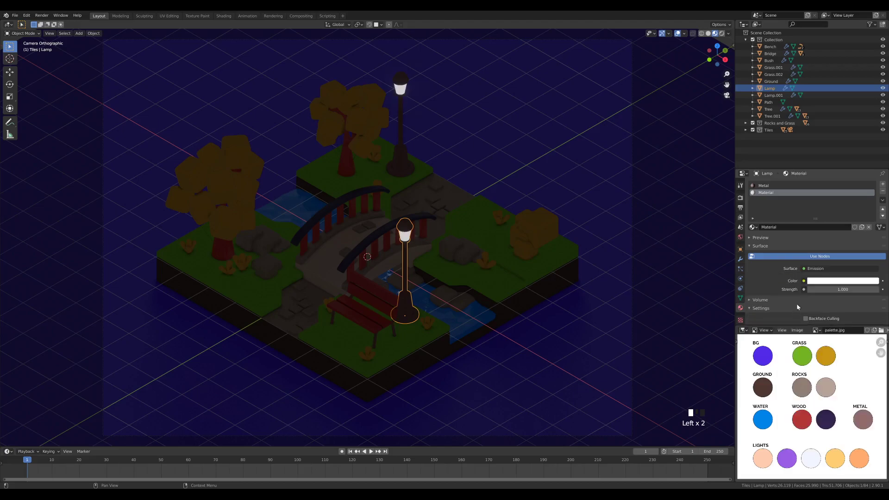
# Set the lamp glass emission strength to 20 and sample its colour from the palette's peach lights swatch
pyautogui.click(833, 290)
pyautogui.write('5')
pyautogui.press('Return')
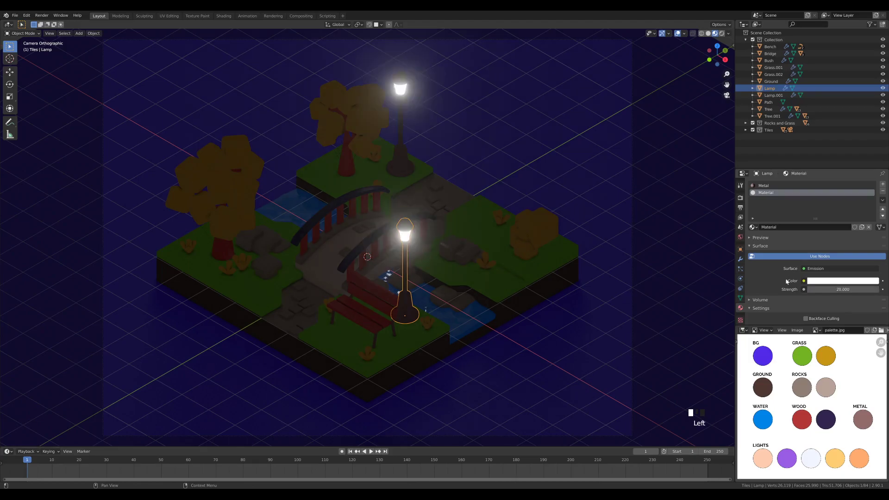
pyautogui.click(832, 281)
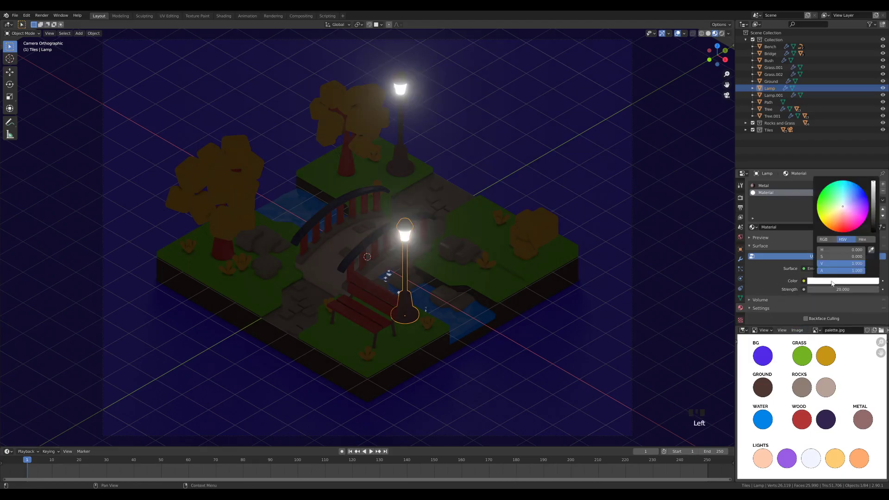
pyautogui.click(870, 252)
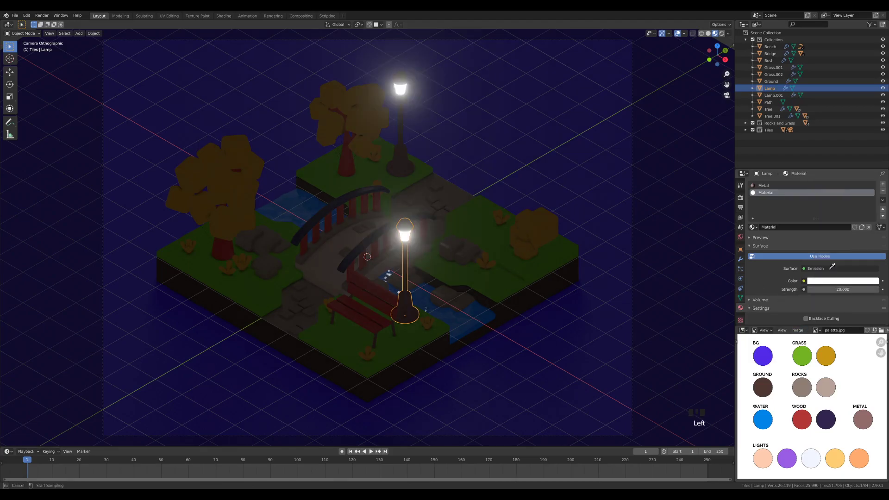
pyautogui.click(764, 458)
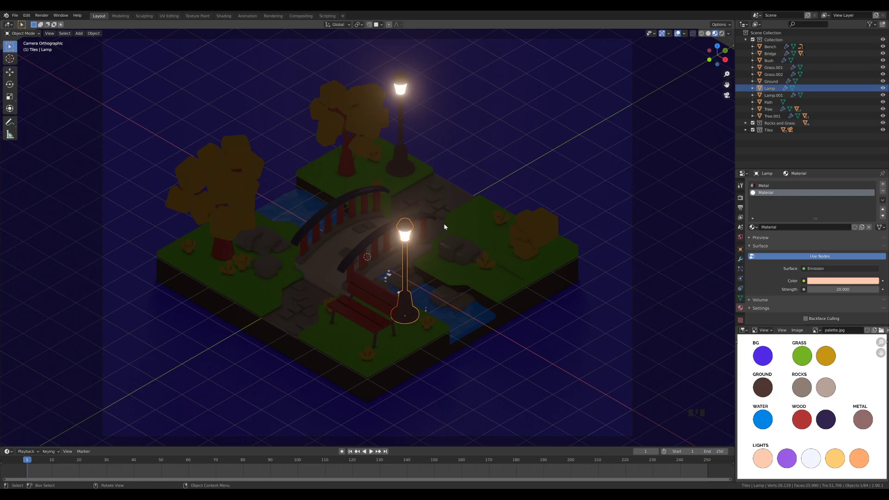
# Add an Area light at the scene's centre and move it 13 m up along the Z axis
pyautogui.hotkey('shift', 'a')
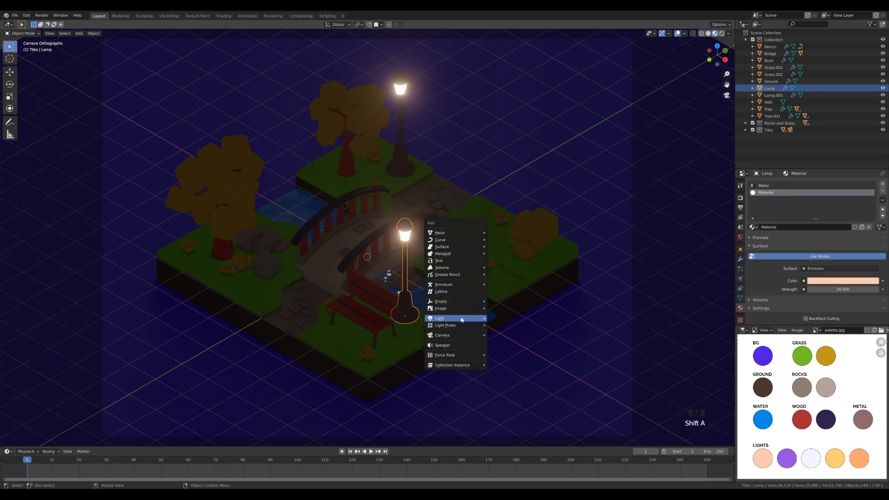
pyautogui.moveTo(461, 319)
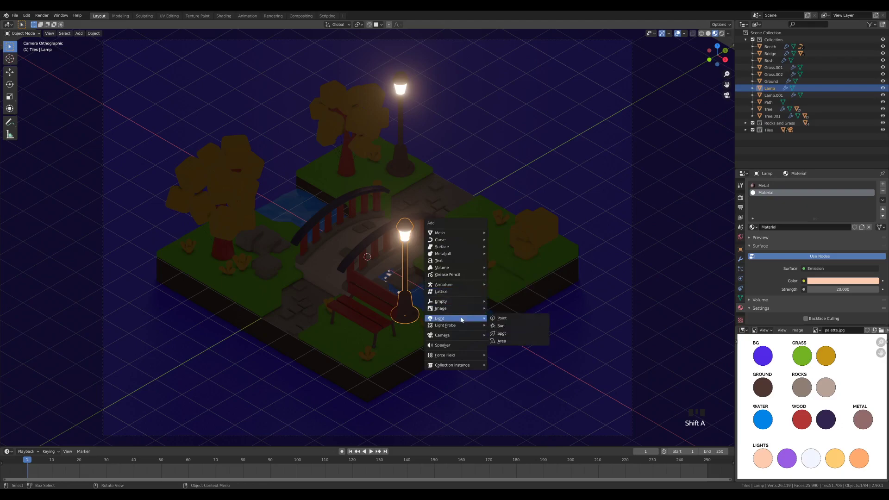
pyautogui.click(505, 343)
pyautogui.scroll(-3, 418, 243)
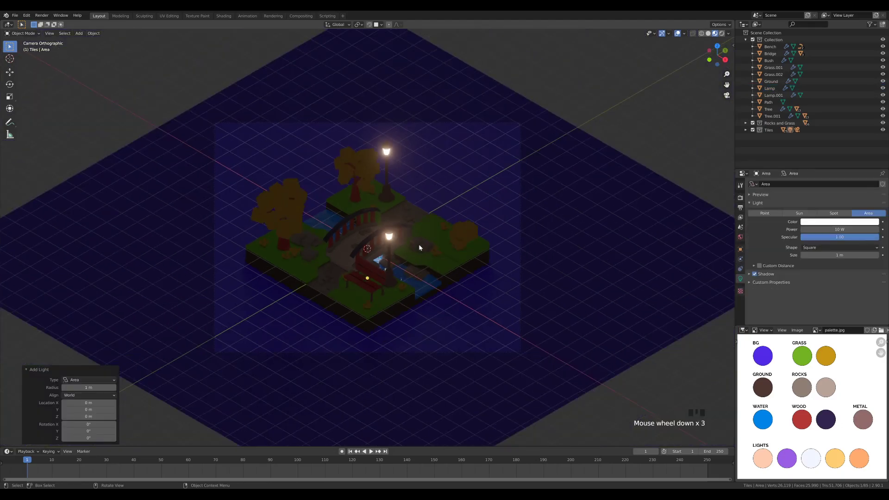
pyautogui.press('g')
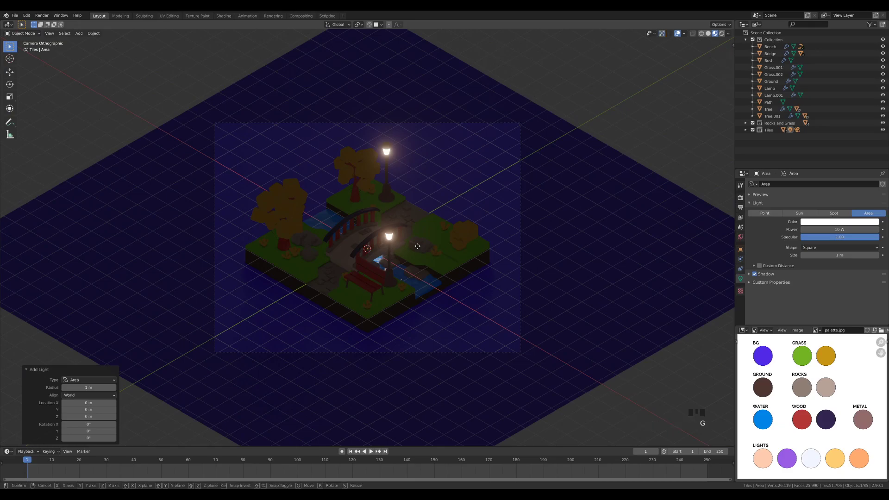
pyautogui.press('z')
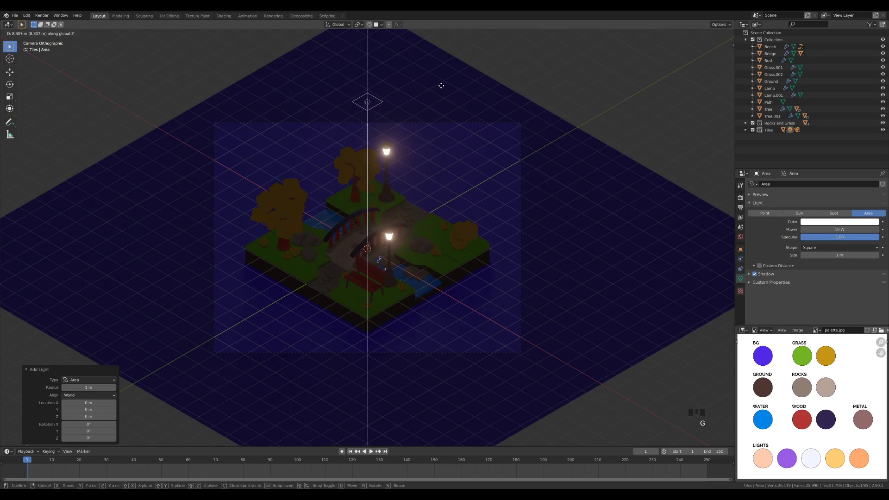
pyautogui.write('13')
pyautogui.press('Return')
# Set the area light's size to 5 m and change its shape to Disk
pyautogui.scroll(-3, 440, 85)
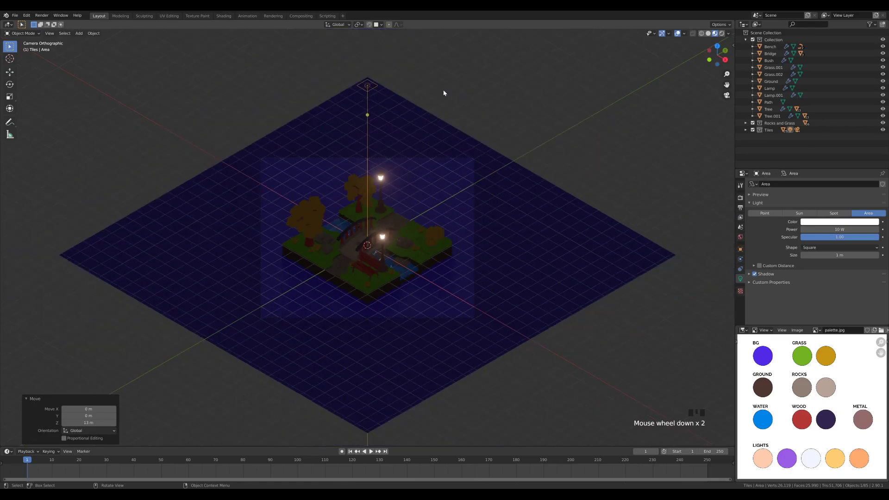
pyautogui.keyDown('shift'); pyautogui.moveTo(423, 97); pyautogui.dragTo(416, 140, button='middle'); pyautogui.keyUp('shift')
pyautogui.scroll(1, 416, 146)
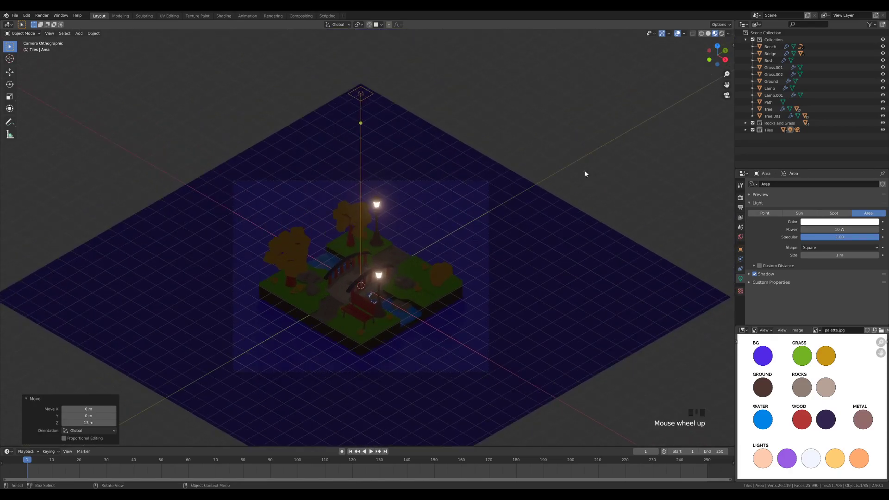
pyautogui.click(850, 256)
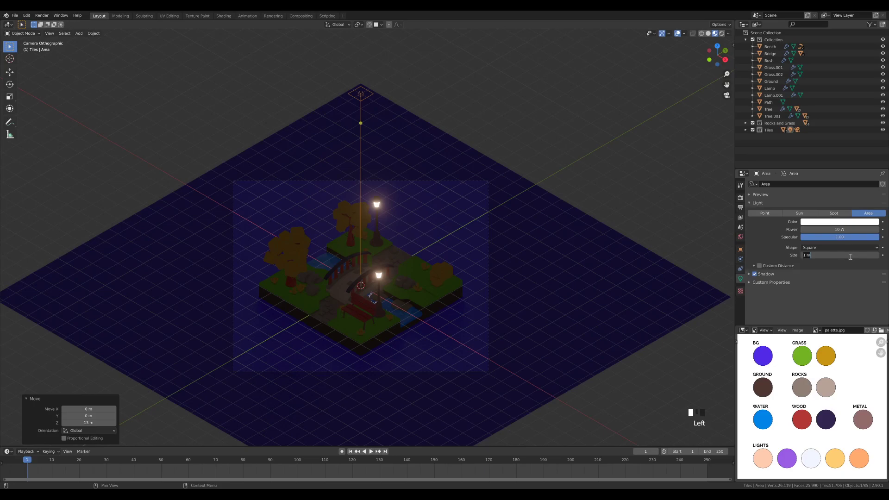
pyautogui.write('5')
pyautogui.press('Return')
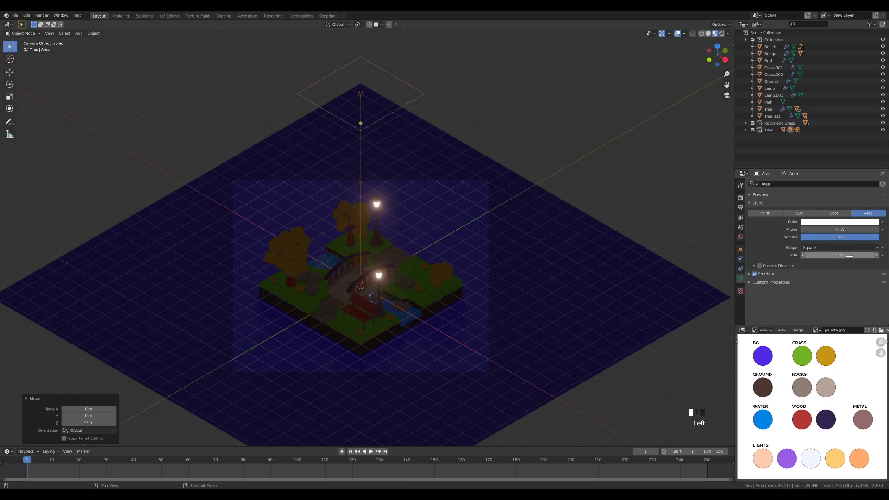
pyautogui.click(819, 249)
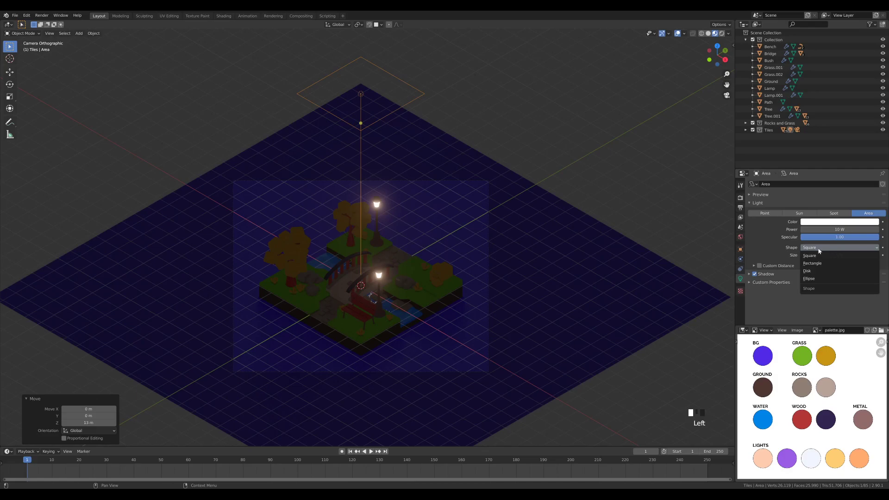
pyautogui.click(815, 271)
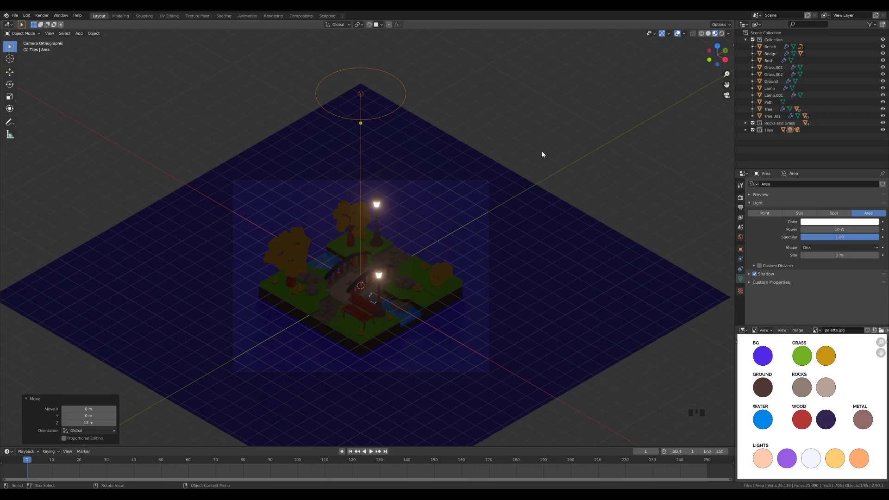
# Set the power of the overhead area light to 1000 W
pyautogui.click(828, 229)
pyautogui.write('00')
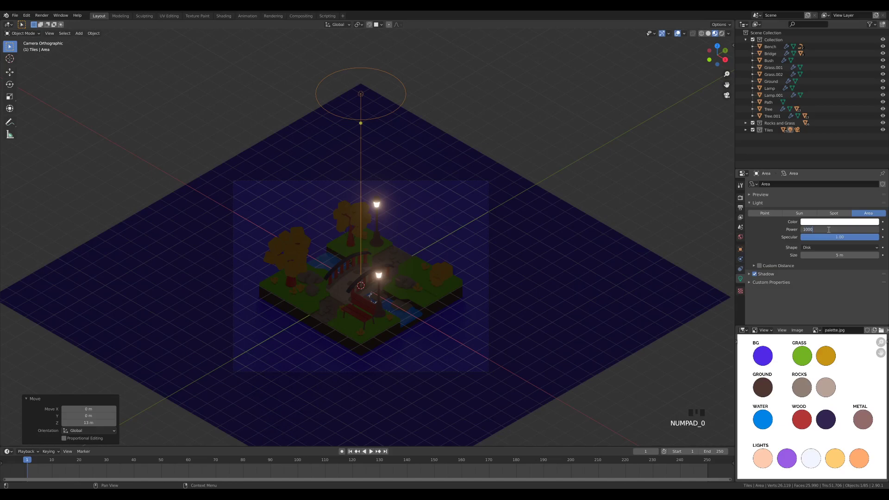
pyautogui.press('Return')
pyautogui.scroll(2, 417, 291)
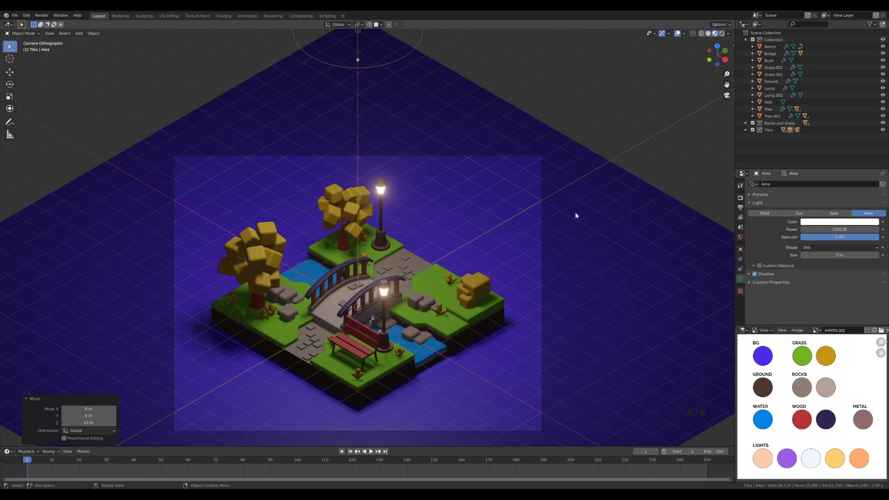
# Tint the overhead area light a warm, pale orange using the colour wheel
pyautogui.click(828, 222)
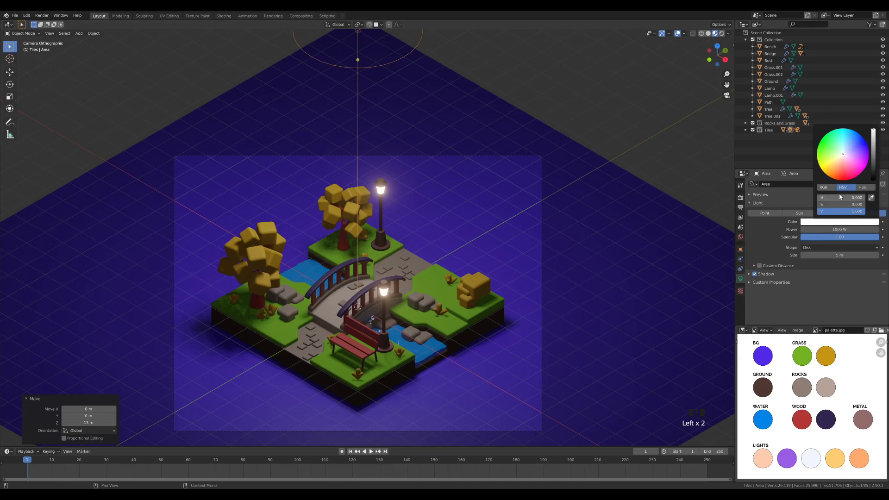
pyautogui.click(841, 157)
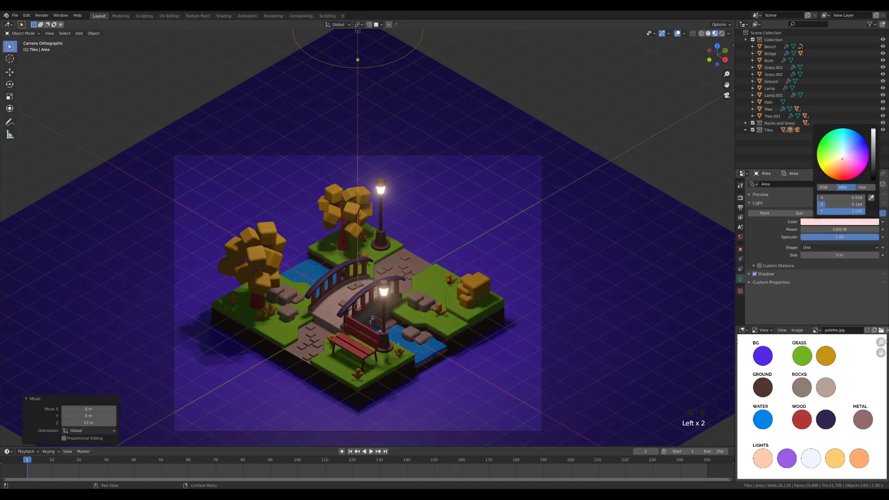
pyautogui.click(842, 161)
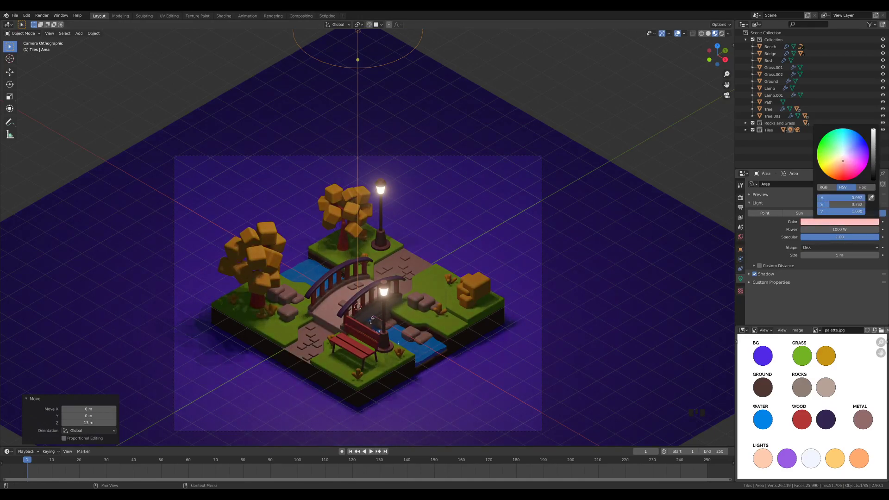
pyautogui.click(843, 162)
pyautogui.click(841, 161)
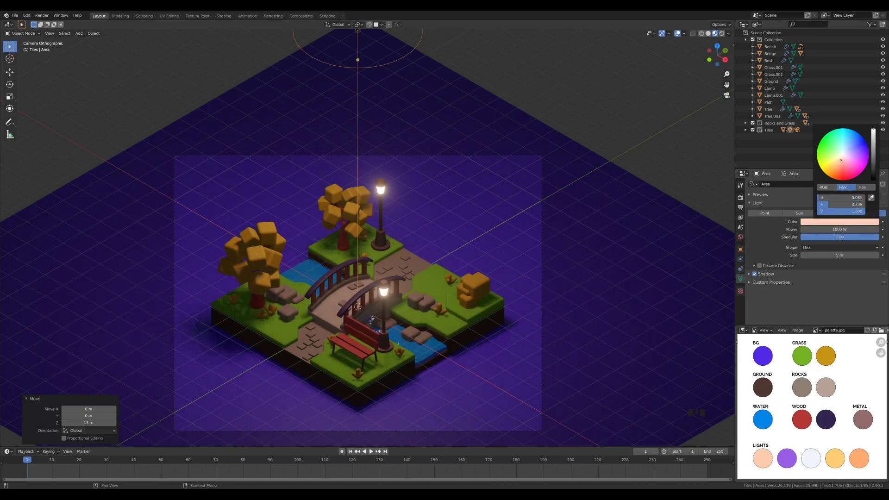
pyautogui.moveTo(840, 160); pyautogui.dragTo(839, 161)
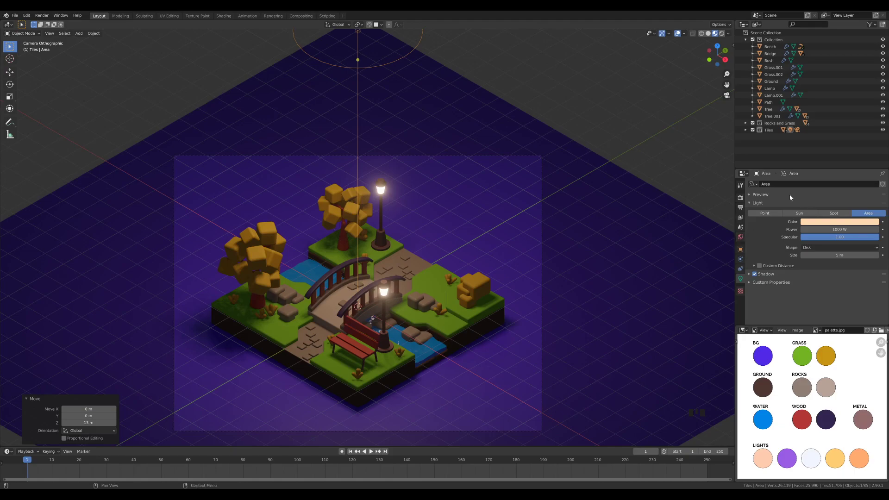
# Change the World background colour to a muted bluish purple
pyautogui.click(740, 238)
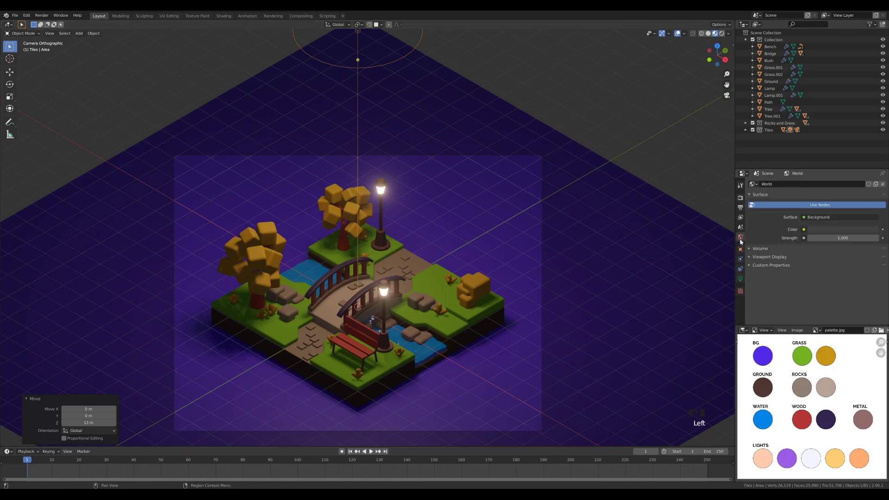
pyautogui.click(824, 229)
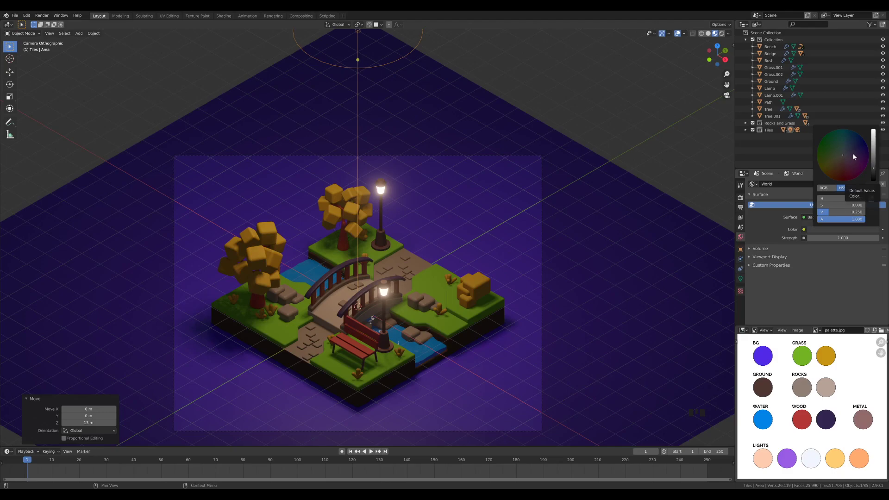
pyautogui.moveTo(853, 155); pyautogui.dragTo(873, 149)
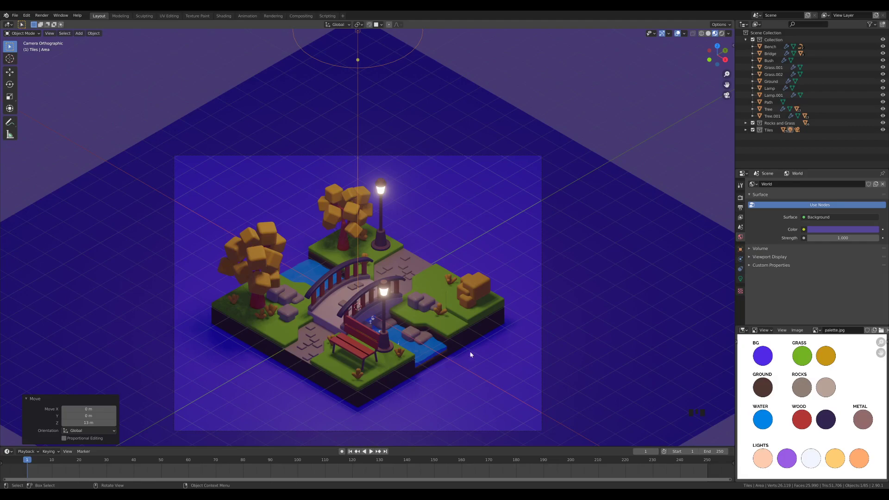
# Set the render's Color Management look to High Contrast and raise the exposure to about 1.17
pyautogui.click(740, 198)
pyautogui.scroll(-10, 818, 257)
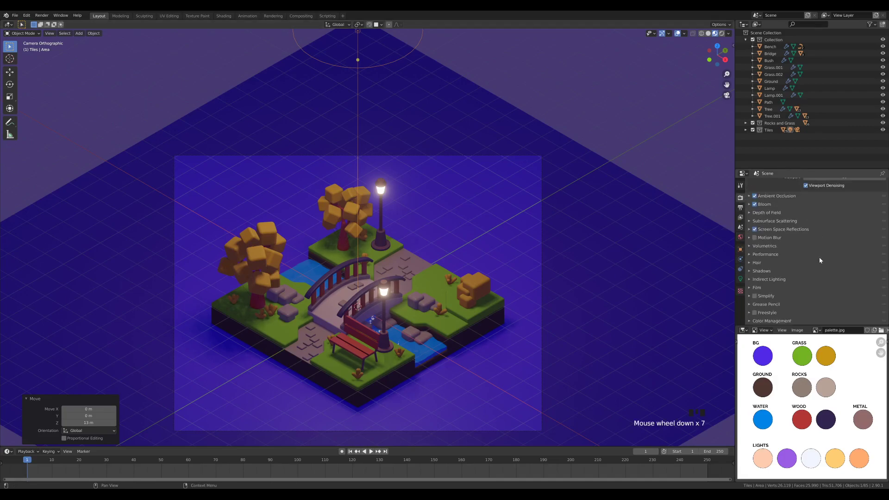
pyautogui.click(772, 321)
pyautogui.scroll(-8, 816, 283)
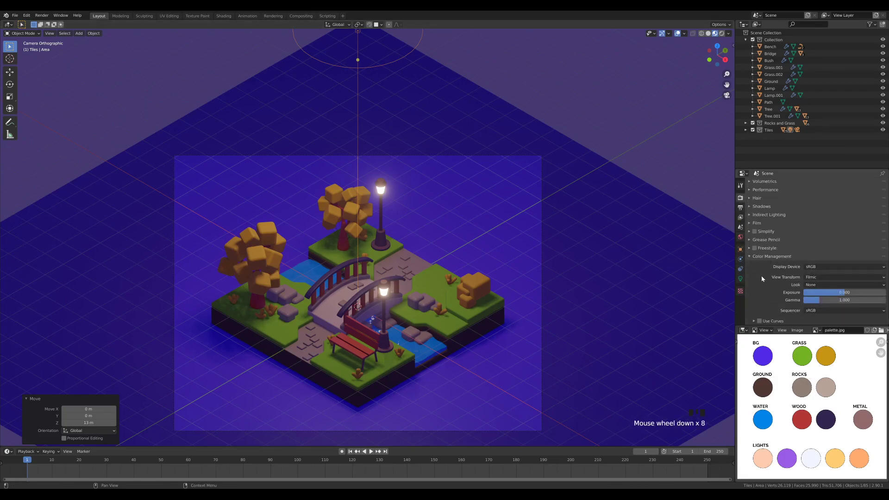
pyautogui.scroll(-3, 761, 278)
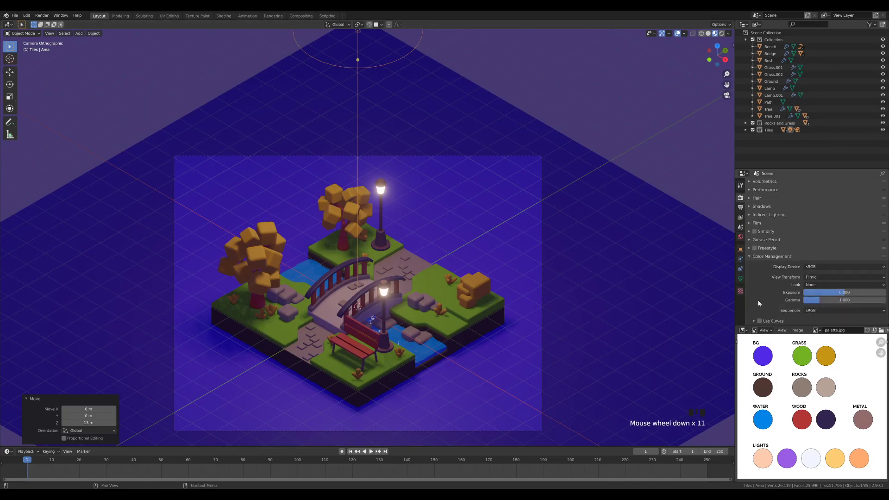
pyautogui.click(813, 286)
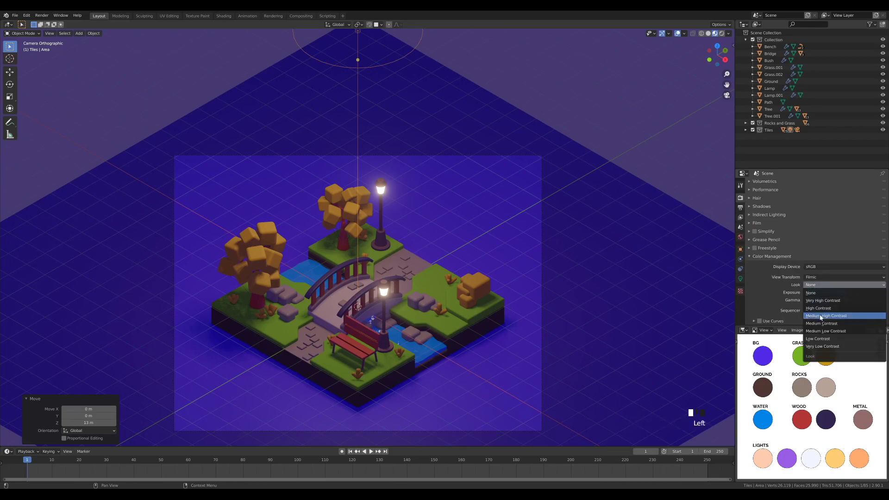
pyautogui.click(816, 308)
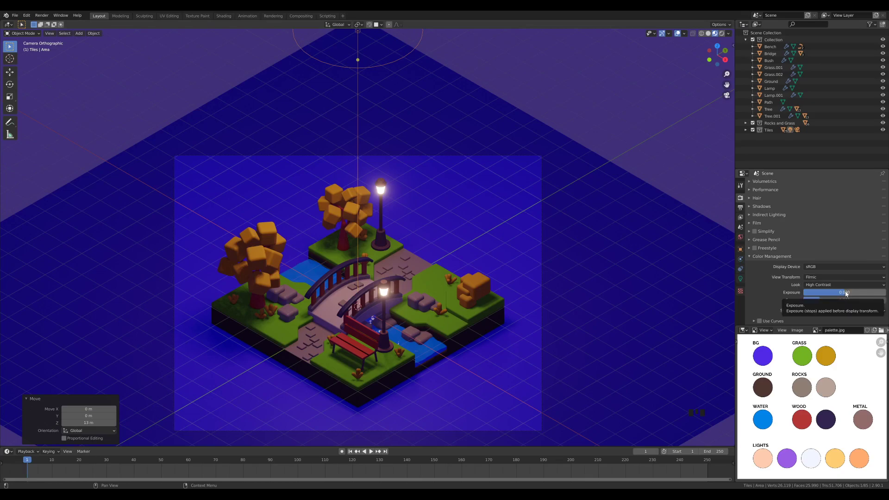
pyautogui.moveTo(846, 293); pyautogui.dragTo(863, 293)
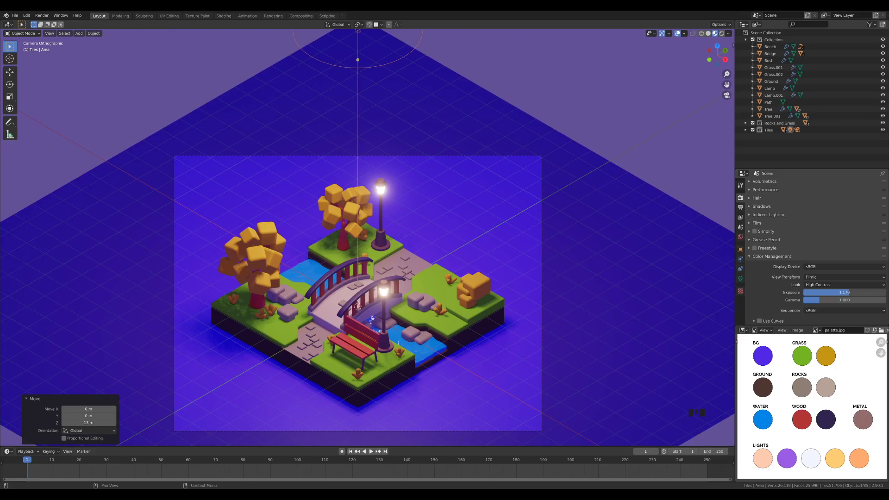
# Set the render's colour management exposure to 1.5
pyautogui.moveTo(843, 292); pyautogui.dragTo(859, 292)
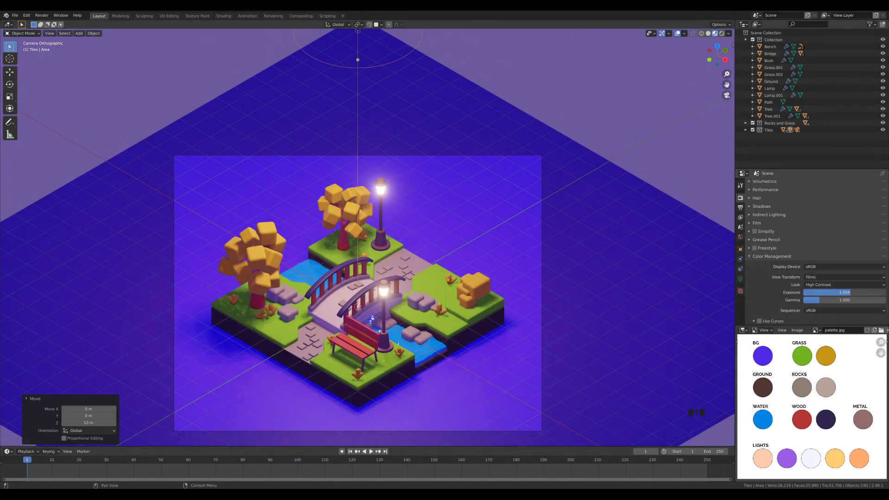
pyautogui.click(846, 292)
pyautogui.write('1.5')
pyautogui.press('Return')
pyautogui.scroll(-1, 549, 234)
pyautogui.scroll(-1, 546, 235)
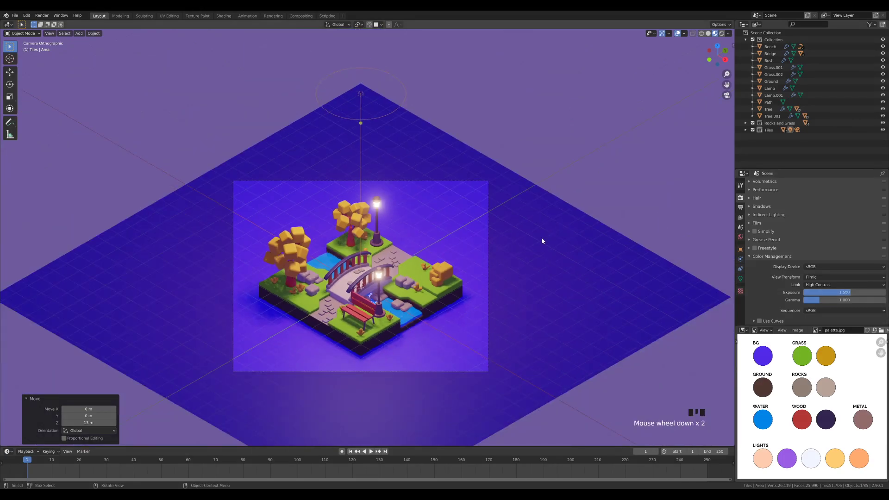
pyautogui.scroll(2, 537, 240)
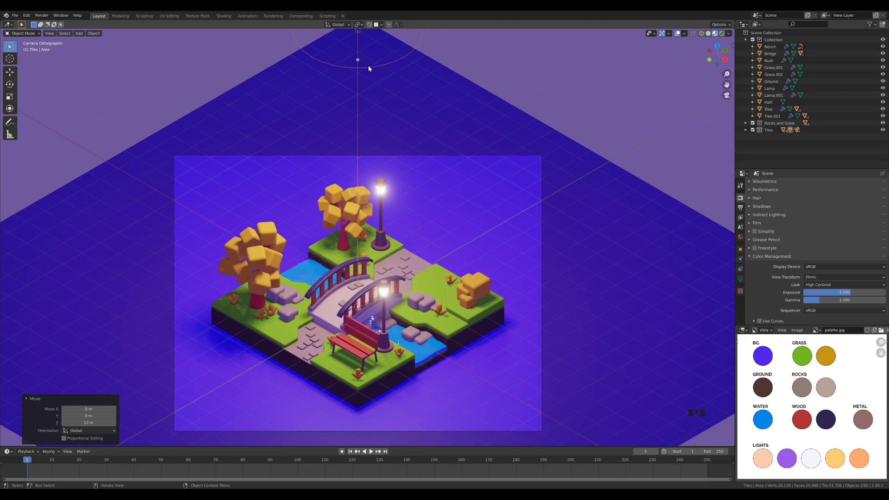
# Duplicate the overhead area light in place and rotate the copy -45° about the global X axis, using the 3D Cursor as pivot
pyautogui.doubleClick(426, 87)
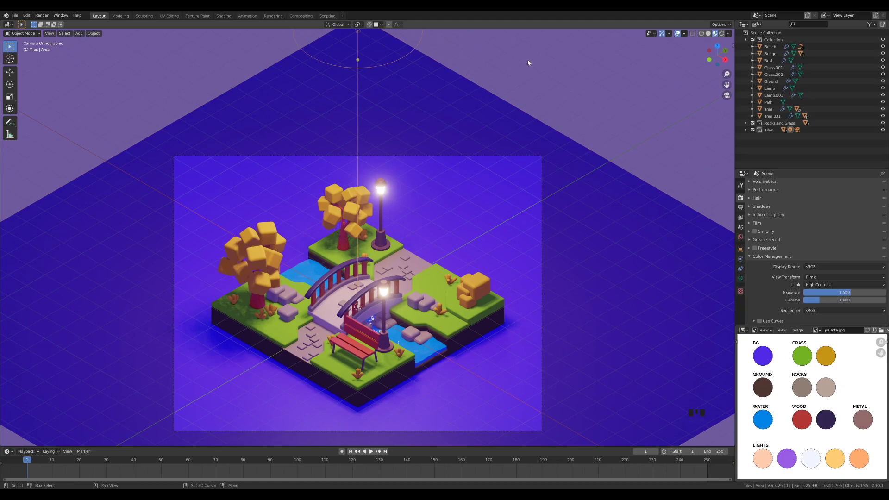
pyautogui.hotkey('shift', 'd')
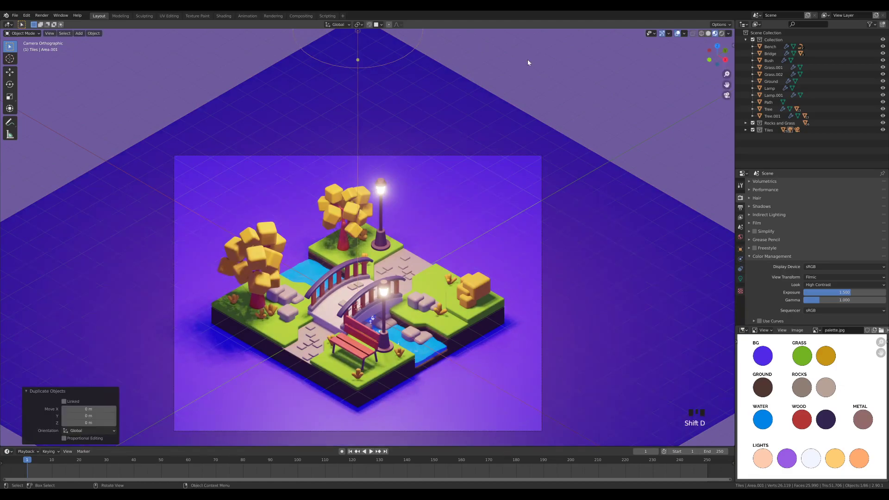
pyautogui.press('.')
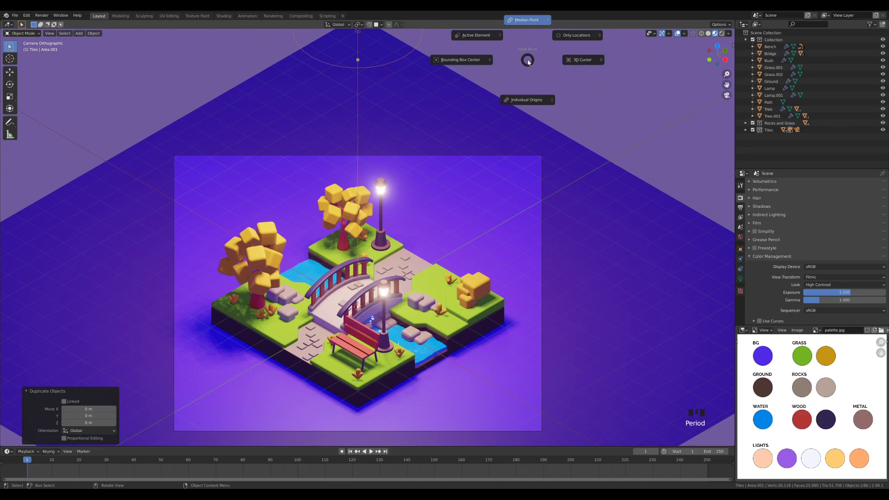
pyautogui.click(591, 63)
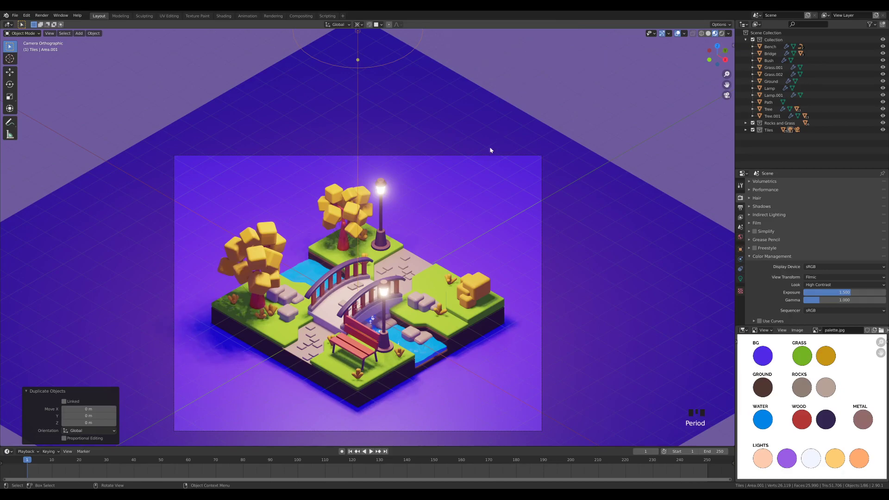
pyautogui.click(357, 24)
pyautogui.write('rx')
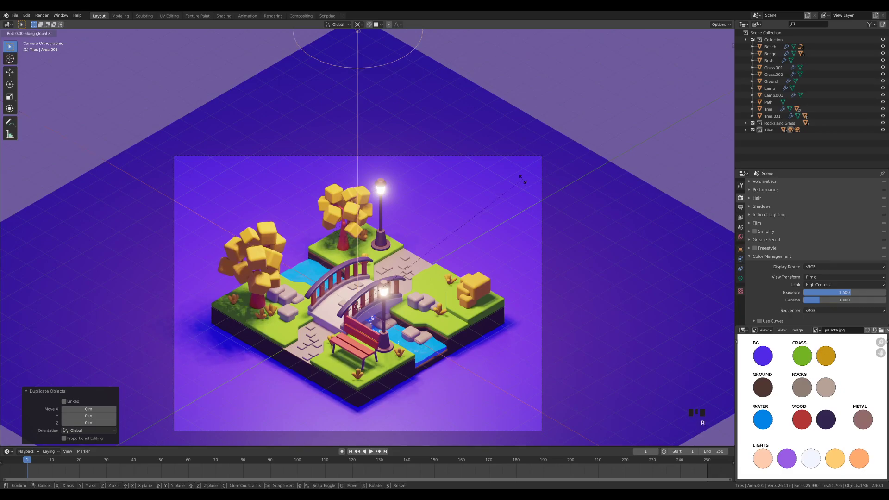
pyautogui.write('-45')
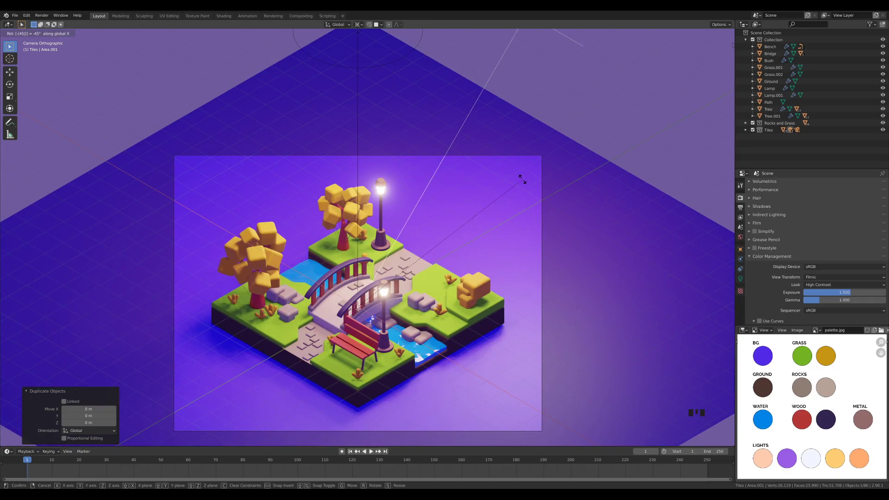
pyautogui.press('Return')
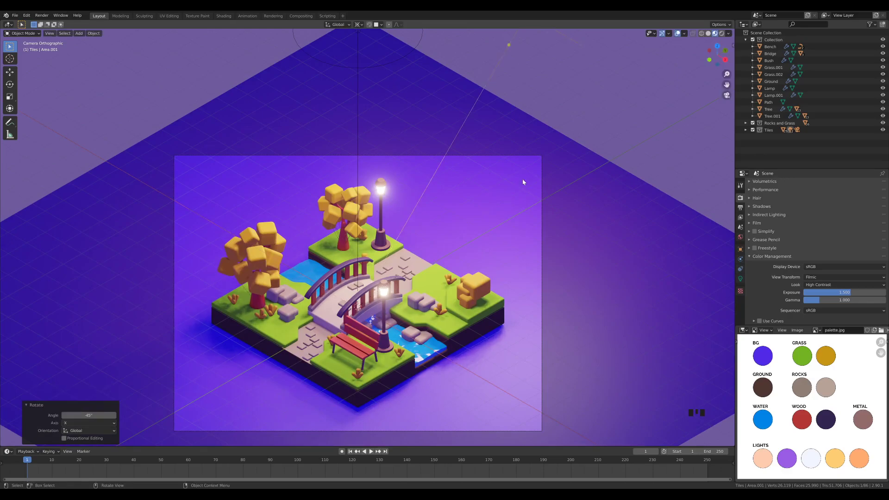
# Rotate the duplicated area light 45° about the global Z axis and lower it about 2.48 m along Z
pyautogui.press('r')
pyautogui.write('z')
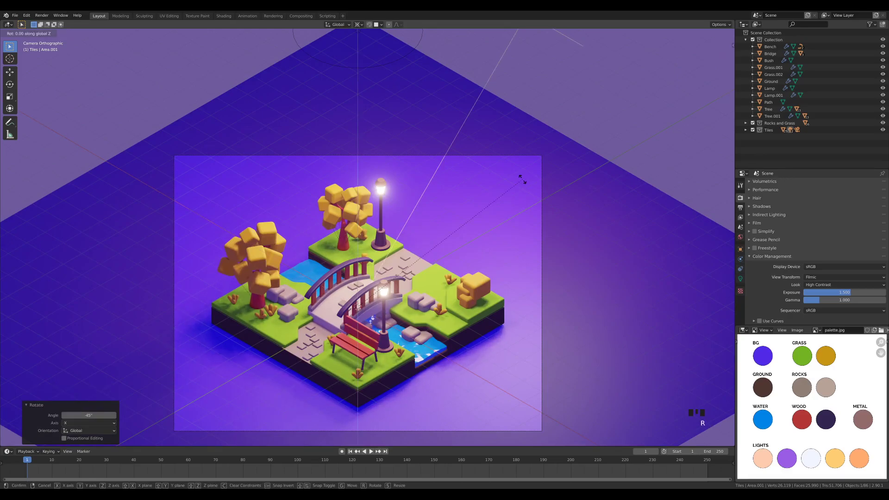
pyautogui.write('45')
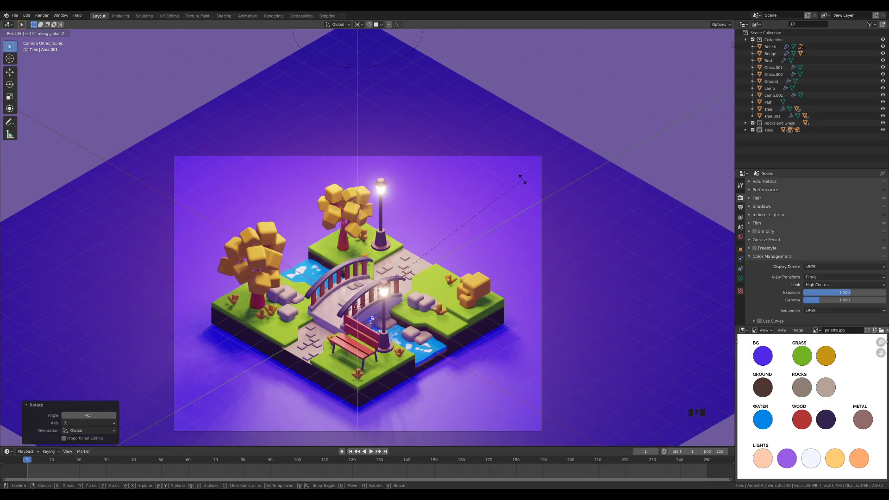
pyautogui.press('Return')
pyautogui.press('g')
pyautogui.press('z')
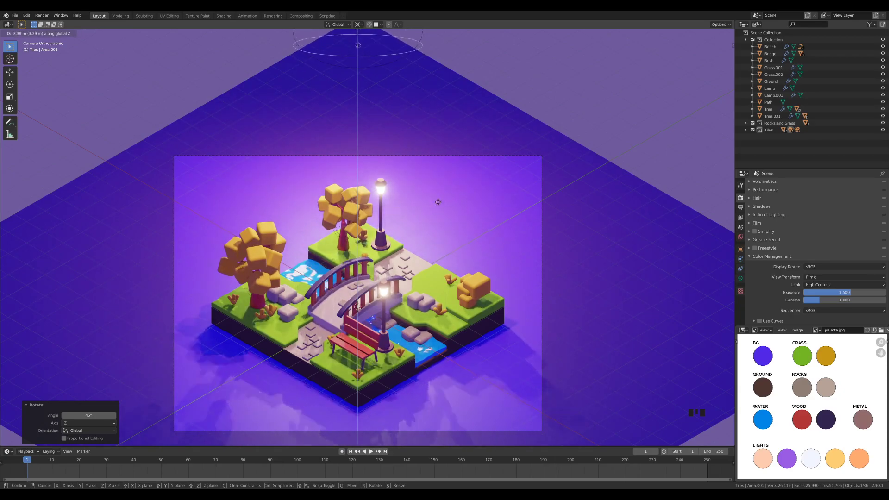
pyautogui.click(451, 178)
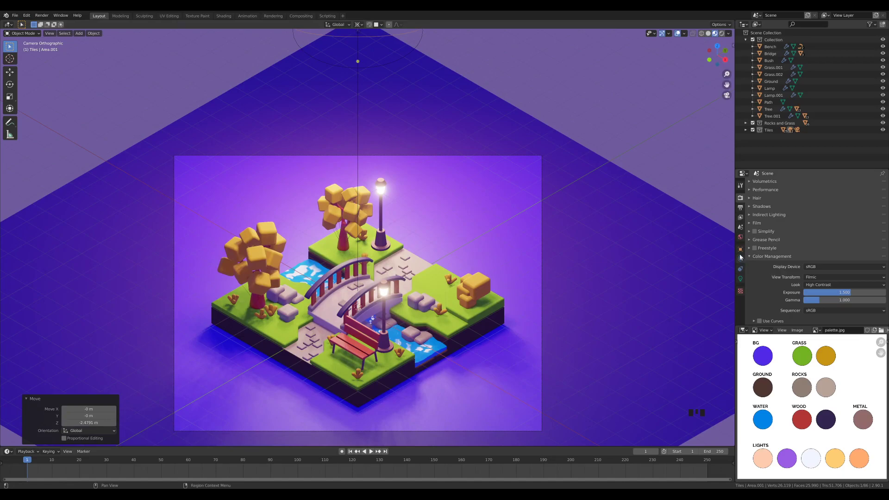
# Change the duplicated area light's colour to pure white by setting hue and saturation to 0
pyautogui.click(740, 278)
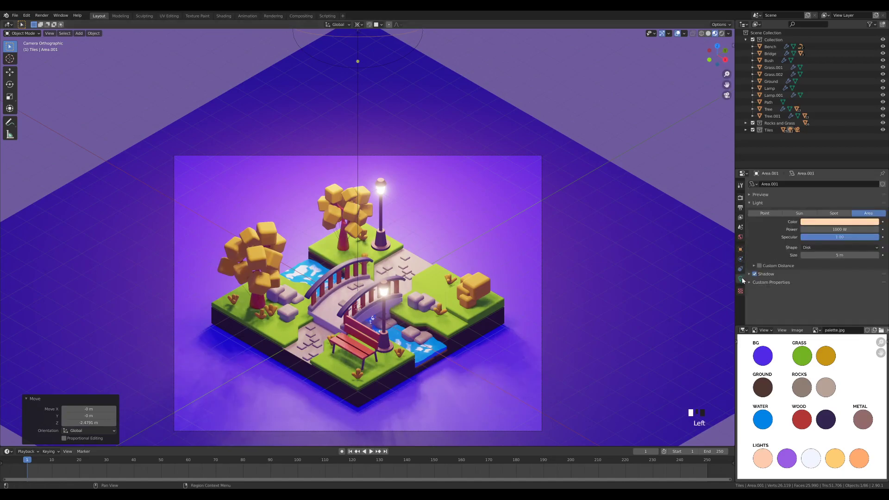
pyautogui.click(811, 223)
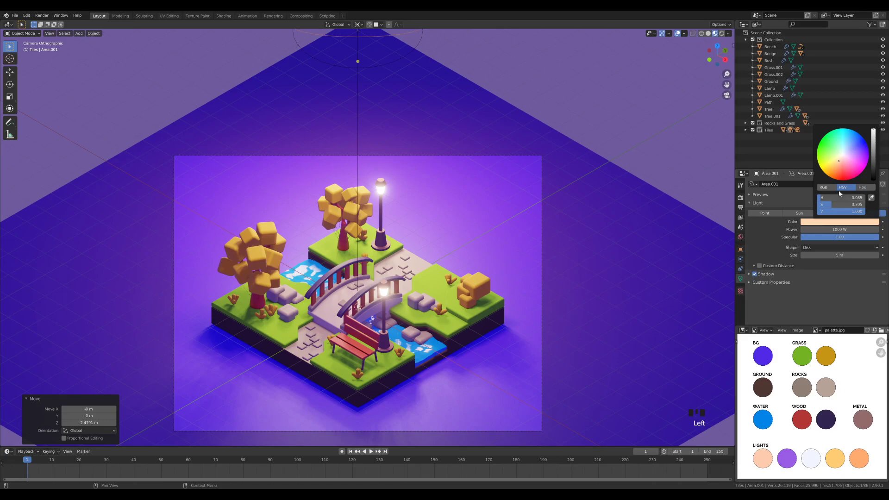
pyautogui.moveTo(840, 197); pyautogui.dragTo(817, 204)
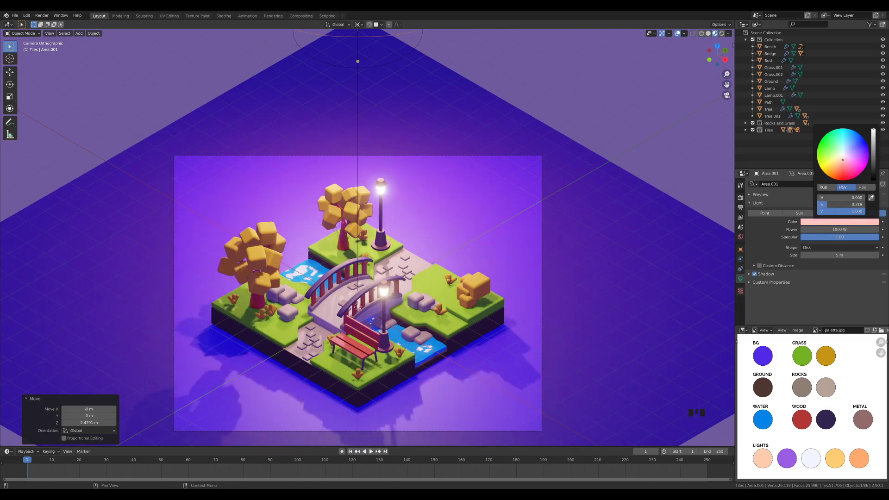
pyautogui.click(847, 211)
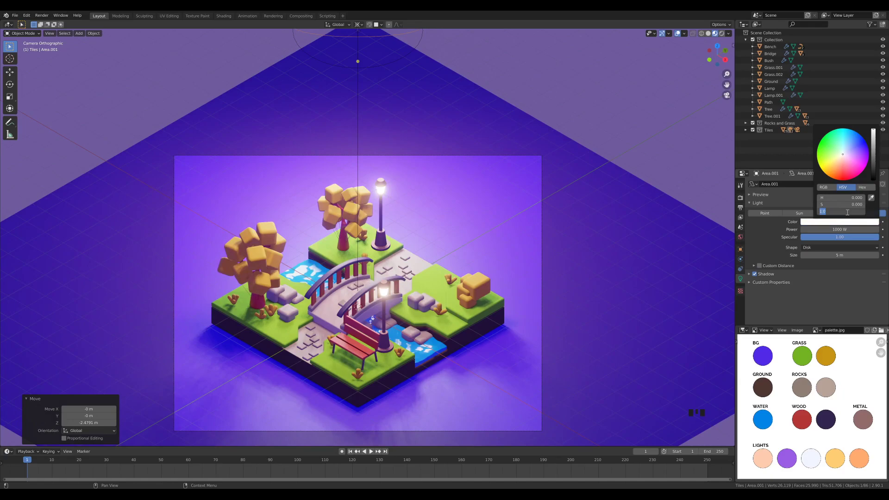
pyautogui.press('Return')
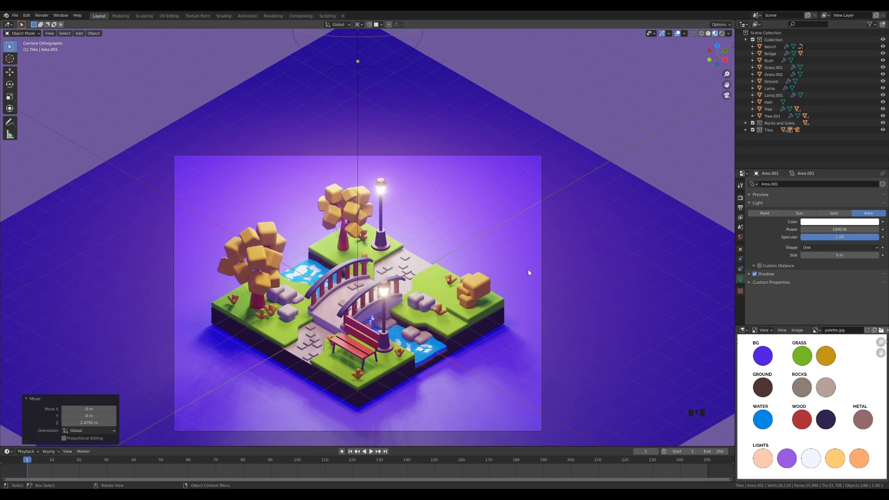
# Raise the duplicated area light about 1.17 m along the global Z axis
pyautogui.press('g')
pyautogui.press('z')
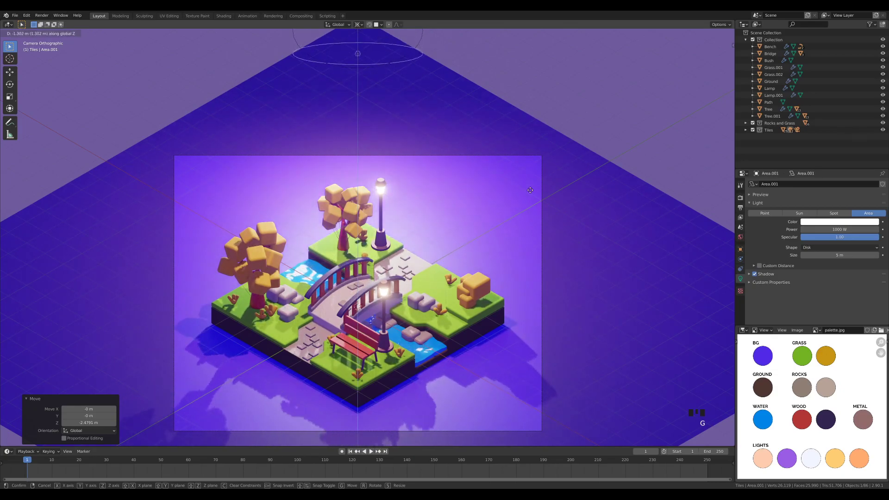
pyautogui.click(539, 137)
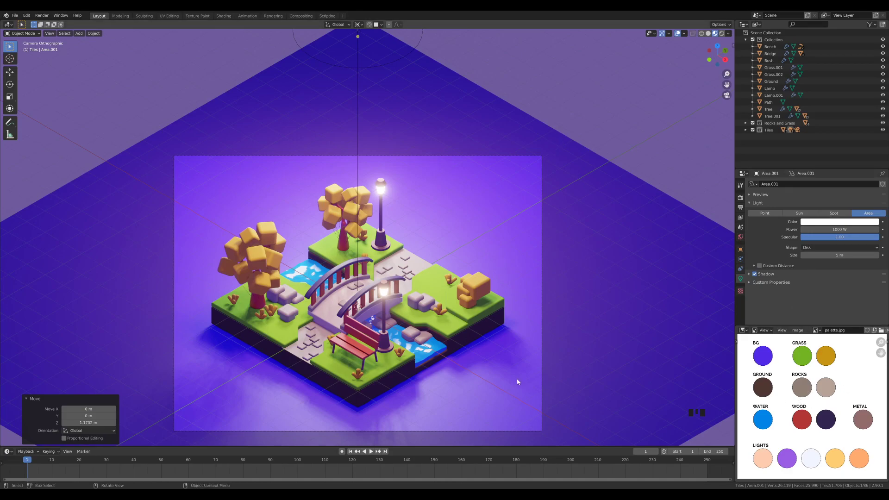
# Set the World background colour by sampling the purple LIGHTS swatch from the palette image
pyautogui.click(741, 237)
pyautogui.click(831, 229)
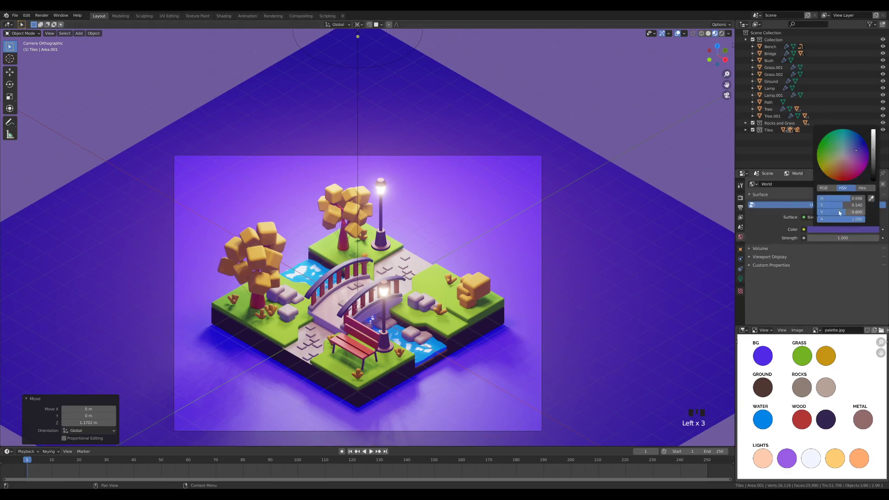
pyautogui.click(871, 200)
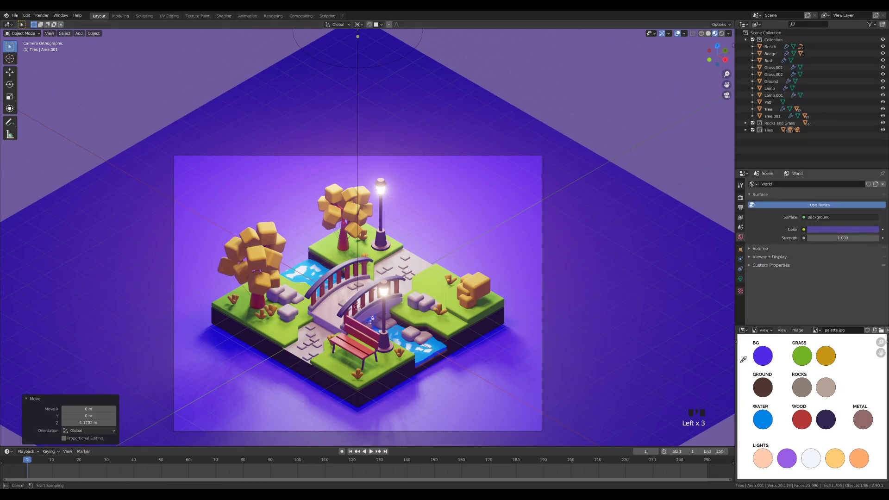
pyautogui.click(786, 457)
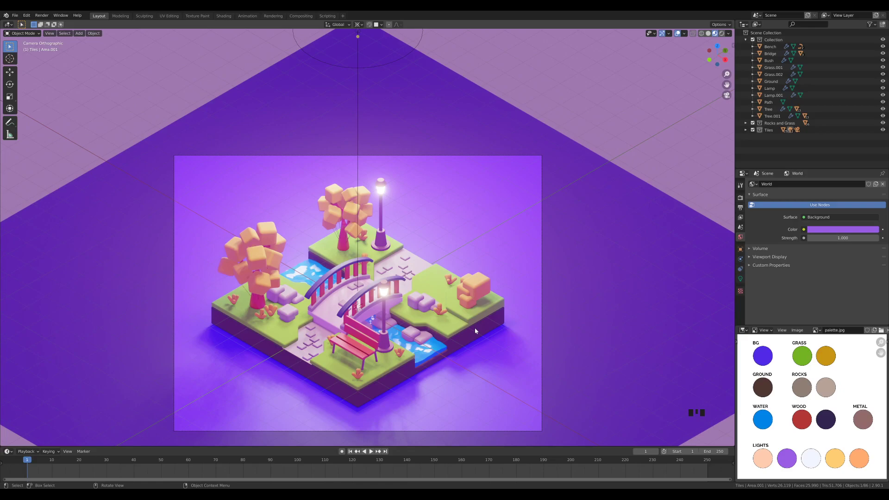
# Select the original overhead area light and sample its colour from the yellow LIGHTS swatch in the palette image
pyautogui.click(357, 59)
pyautogui.click(357, 59)
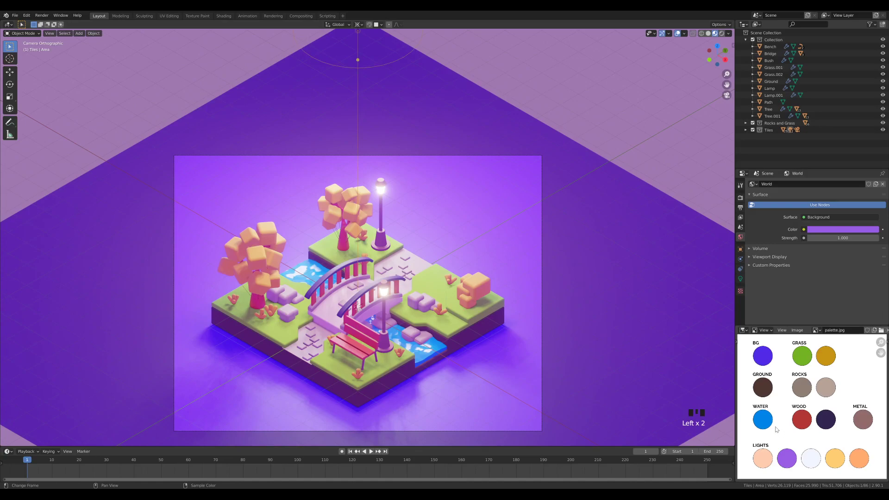
pyautogui.click(740, 278)
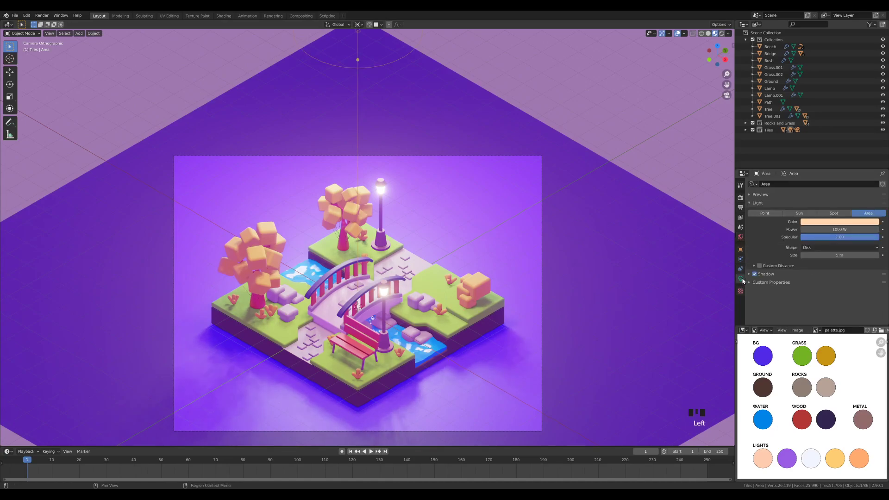
pyautogui.click(828, 221)
pyautogui.click(872, 199)
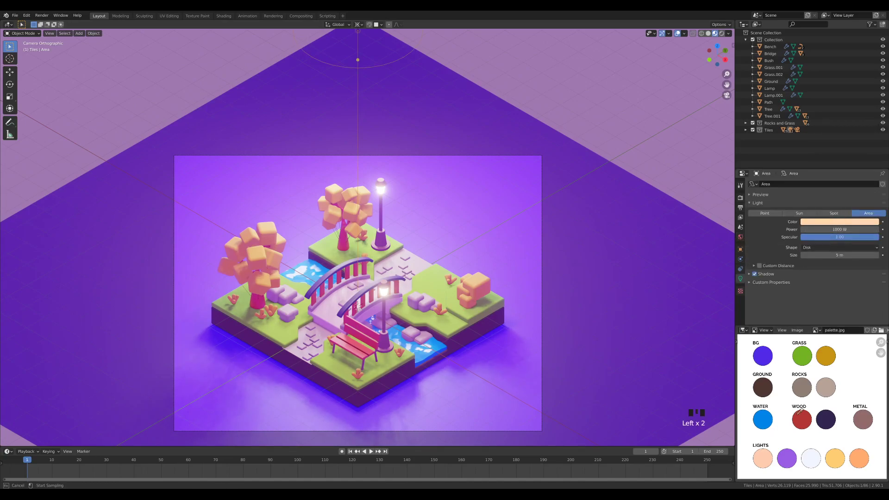
pyautogui.click(840, 460)
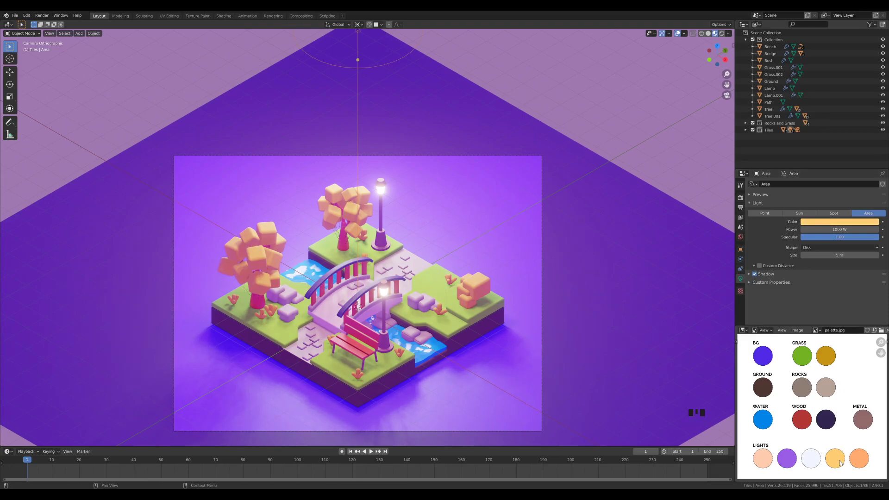
# Set up rendering with Cycles on GPU Compute and enable Adaptive Sampling
pyautogui.keyDown('shift'); pyautogui.moveTo(463, 339); pyautogui.dragTo(468, 278, button='middle'); pyautogui.keyUp('shift')
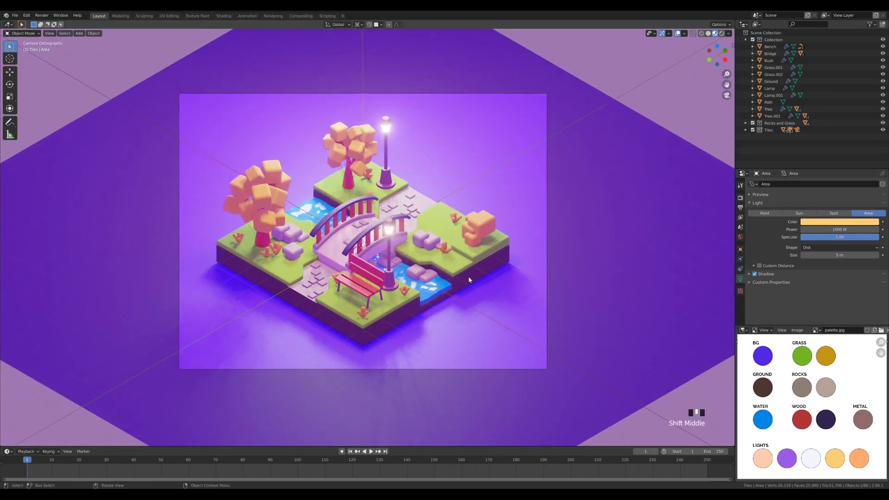
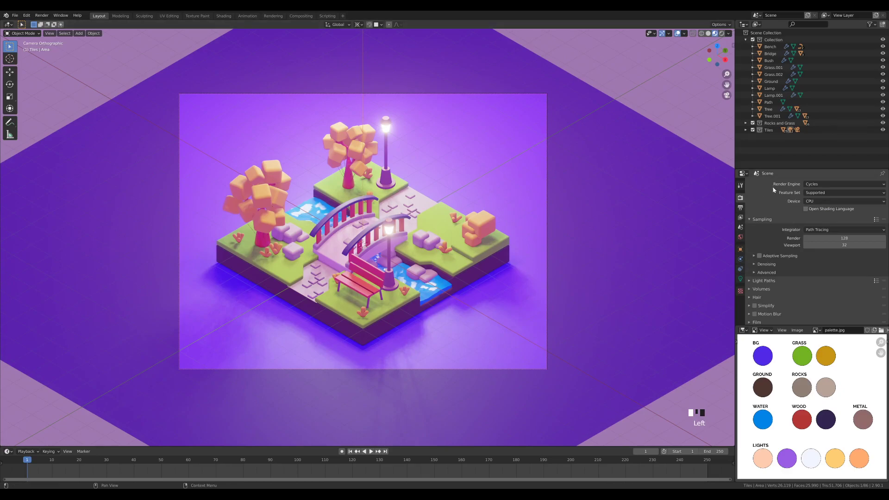
pyautogui.click(817, 201)
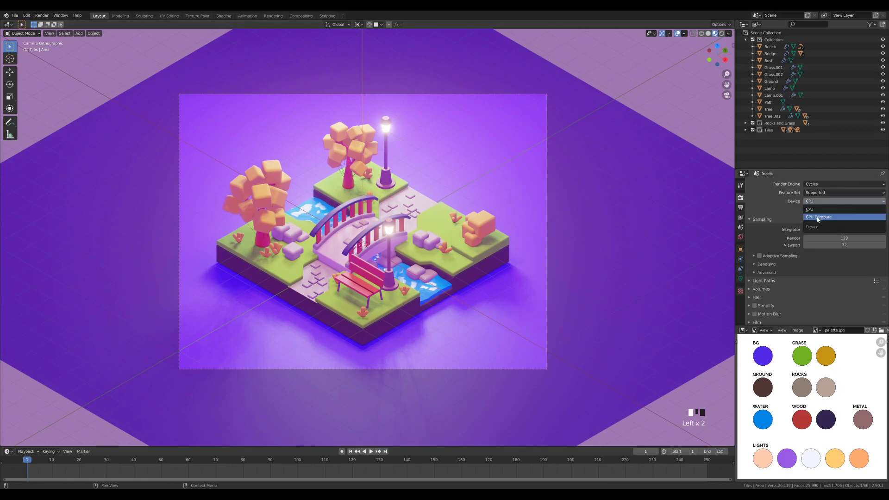
pyautogui.click(817, 217)
pyautogui.click(759, 240)
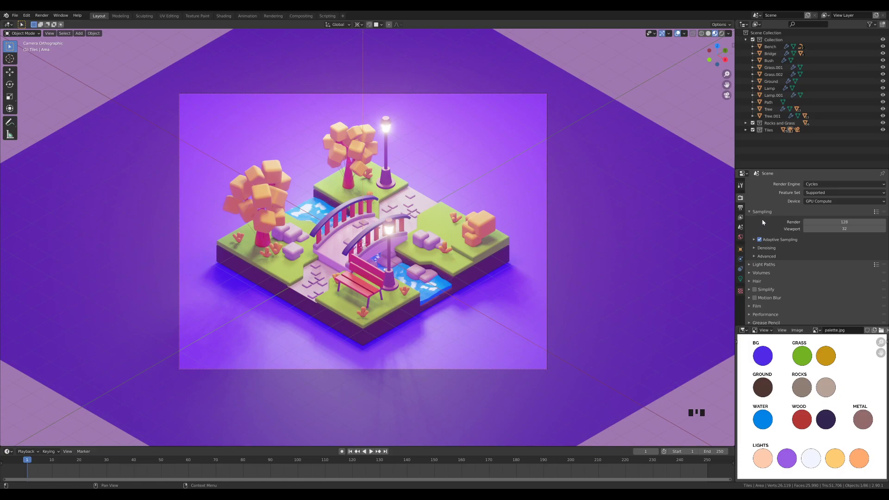
# Set the Cycles render samples to 512 and enable viewport denoising with the OptiX denoiser
pyautogui.click(847, 223)
pyautogui.write('512')
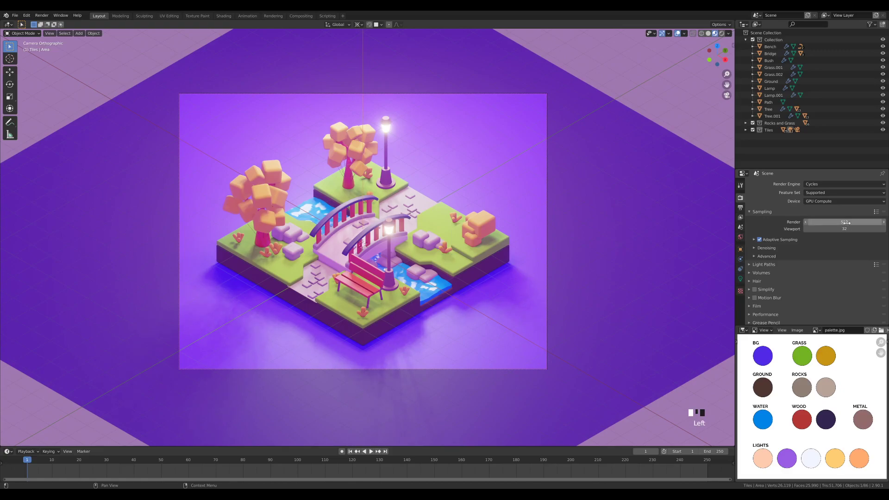
pyautogui.press('Return')
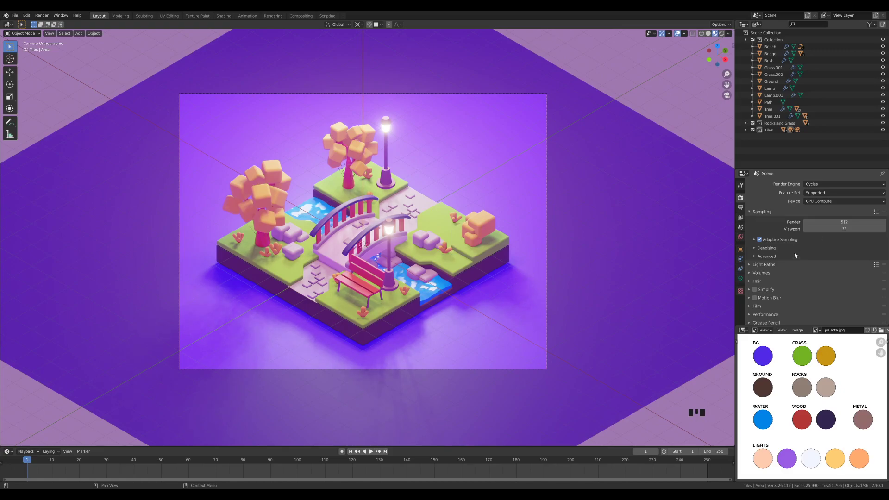
pyautogui.click(762, 249)
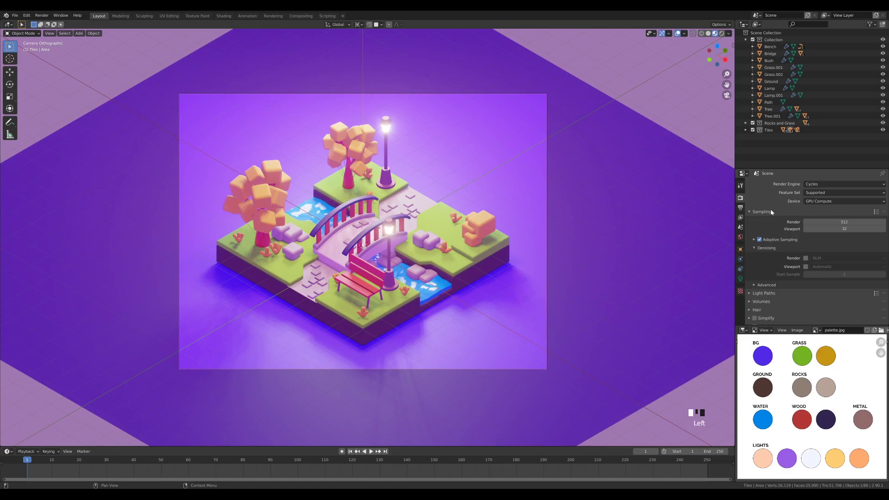
pyautogui.click(806, 267)
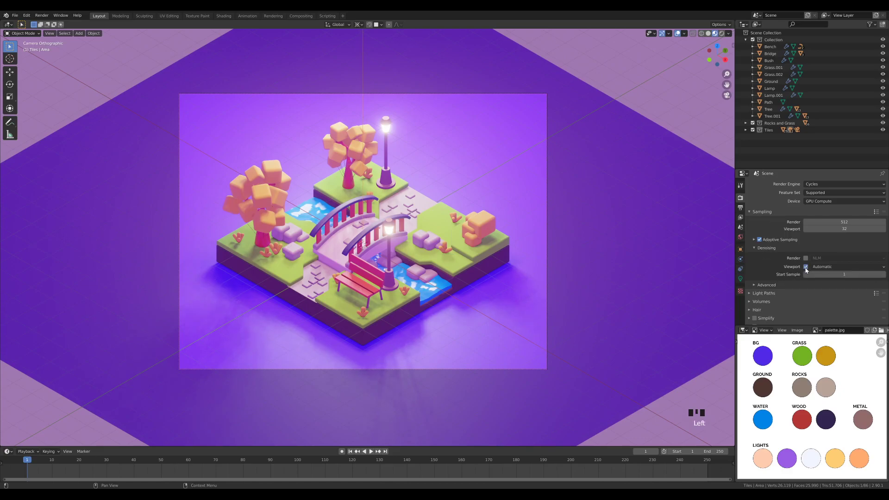
pyautogui.click(836, 267)
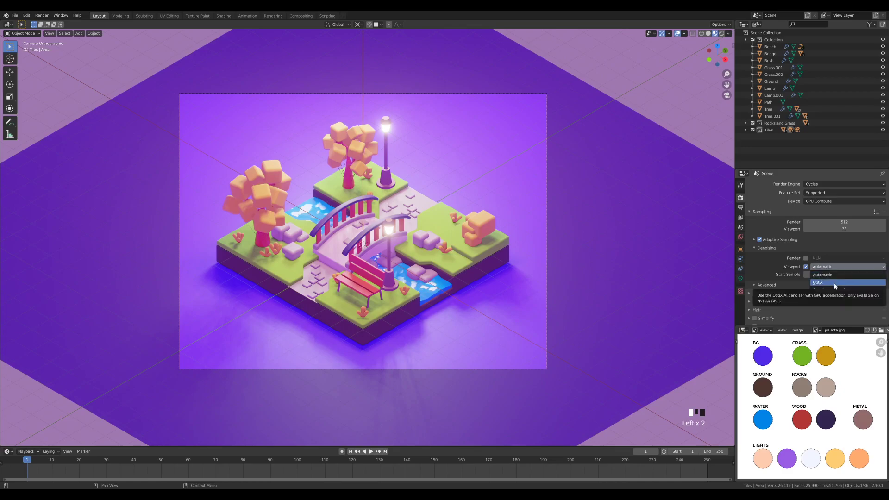
pyautogui.click(835, 283)
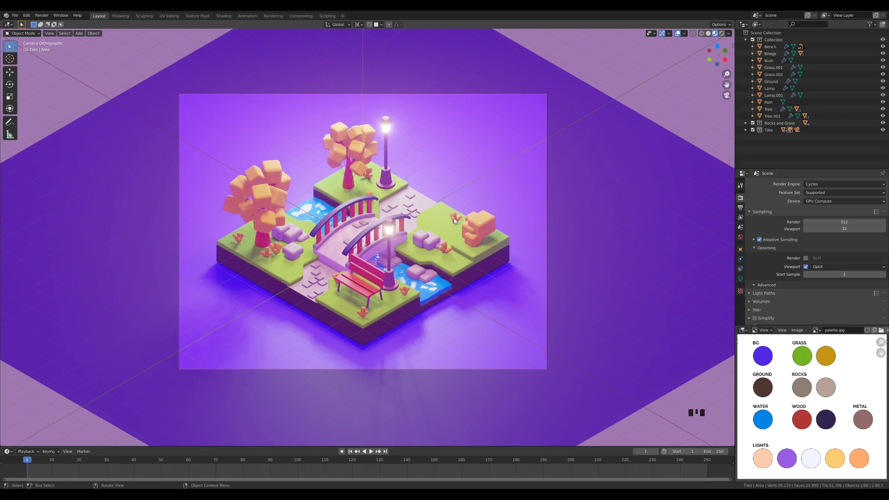
# Preview the scene in Rendered viewport shading and return to Material Preview
pyautogui.press('z')
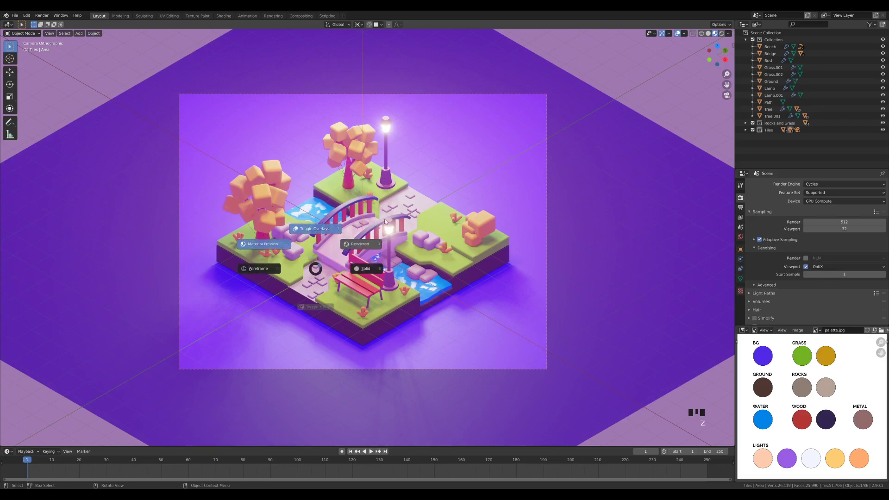
pyautogui.click(424, 201)
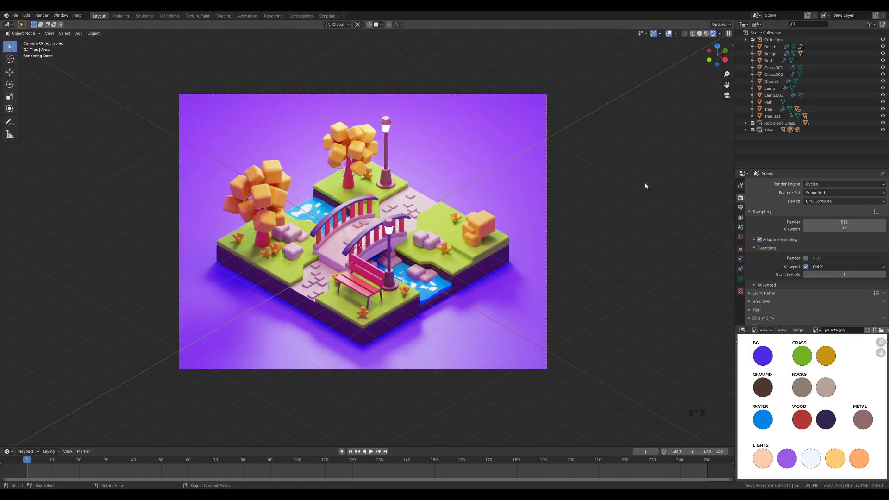
pyautogui.press('z')
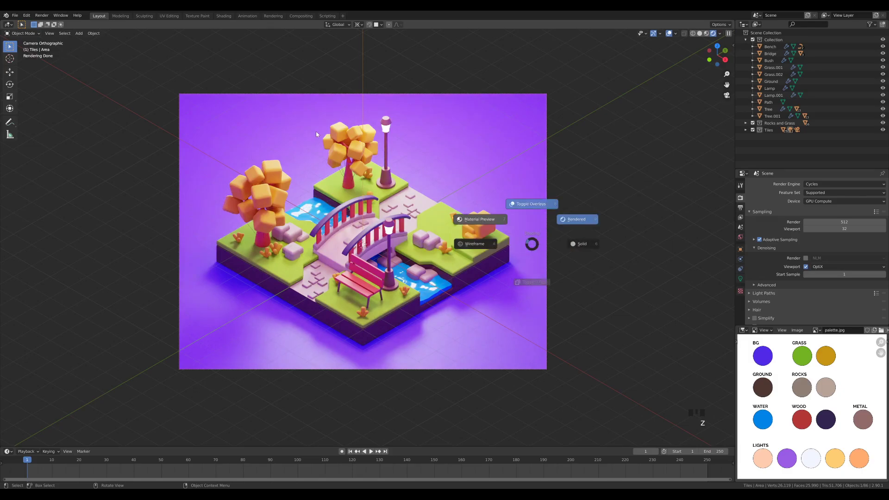
pyautogui.click(530, 280)
# Switch the render engine to Eevee and disable Bloom
pyautogui.click(815, 184)
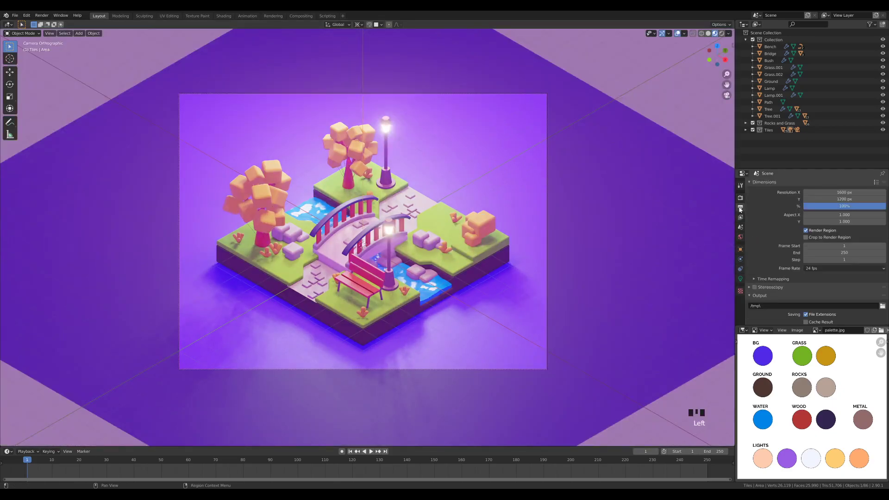
pyautogui.click(811, 185)
pyautogui.moveTo(809, 191); pyautogui.dragTo(813, 192)
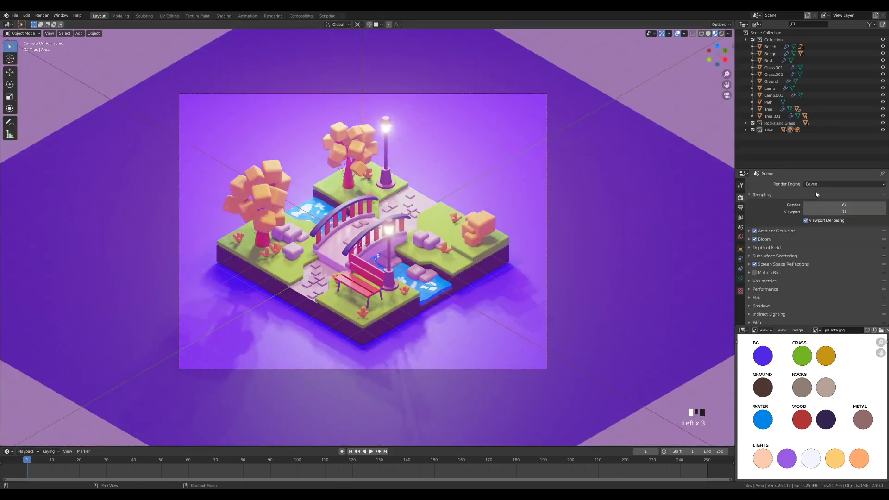
pyautogui.click(754, 239)
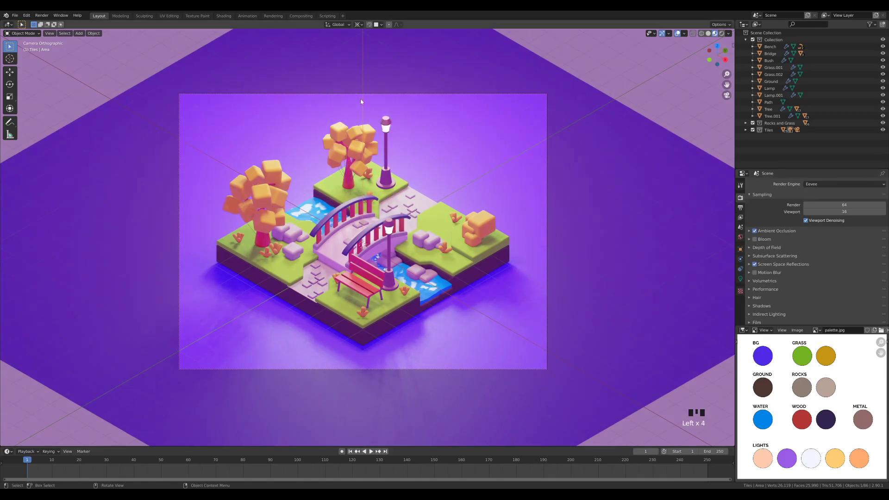
# Set the render engine back to Cycles and display the viewport in Rendered shading
pyautogui.click(805, 185)
pyautogui.click(814, 208)
pyautogui.press('z')
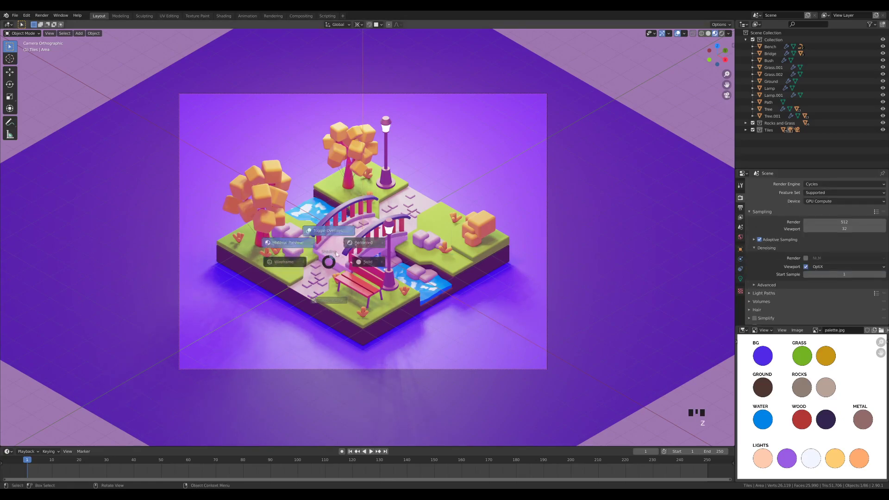
pyautogui.click(454, 169)
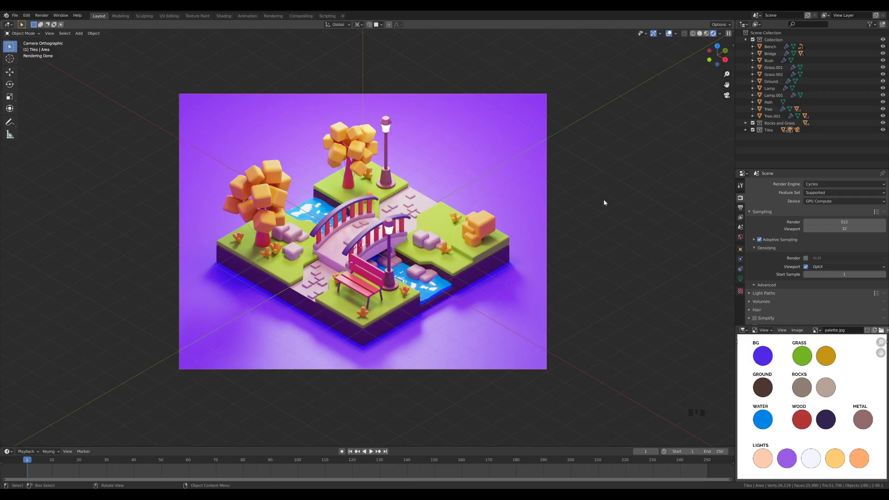
# Enable render denoising with OpenImageDenoise and return the viewport to Material Preview shading
pyautogui.click(806, 258)
pyautogui.click(823, 258)
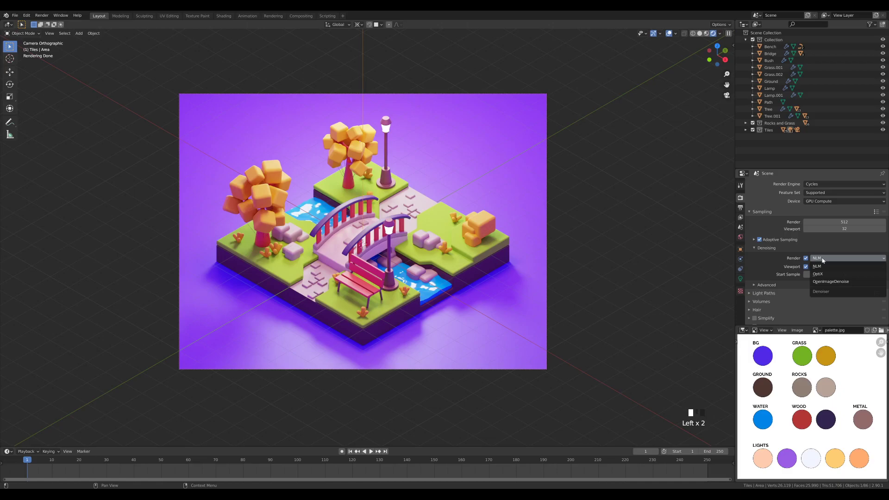
pyautogui.click(830, 282)
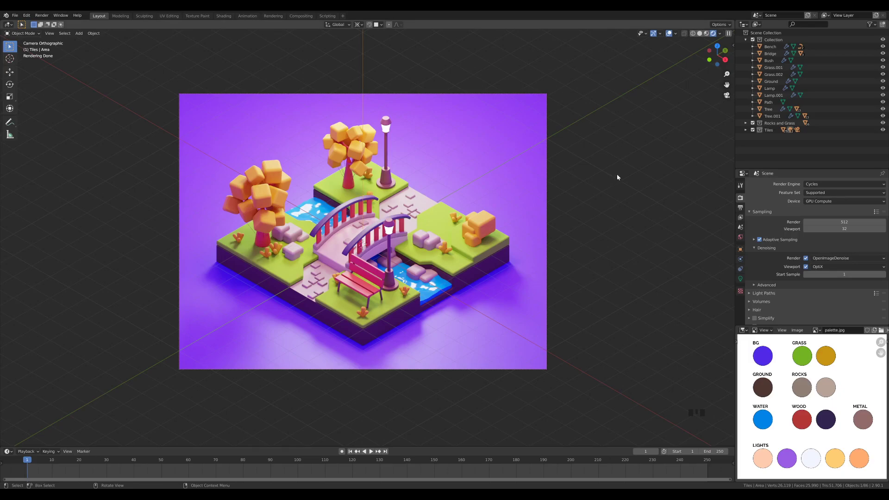
pyautogui.click(558, 193)
# Set the Cycles render tile X size to 256 px in the performance settings
pyautogui.scroll(-5, 773, 259)
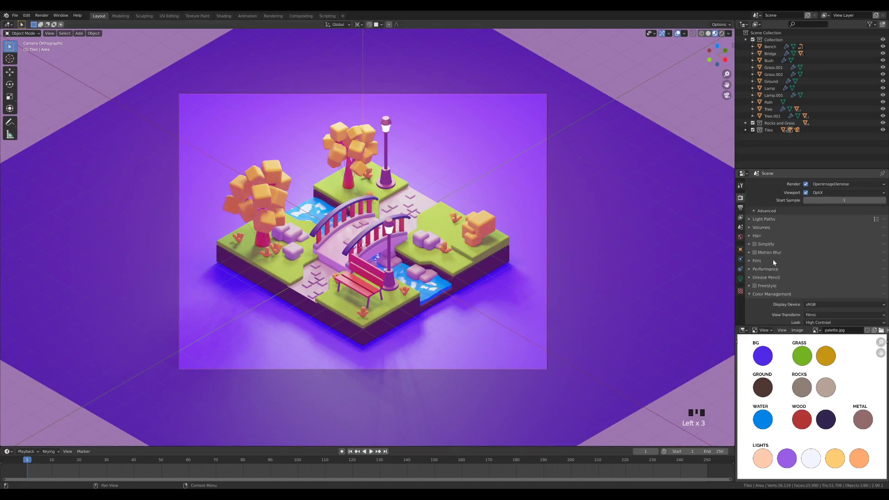
pyautogui.click(760, 269)
pyautogui.scroll(-3, 760, 273)
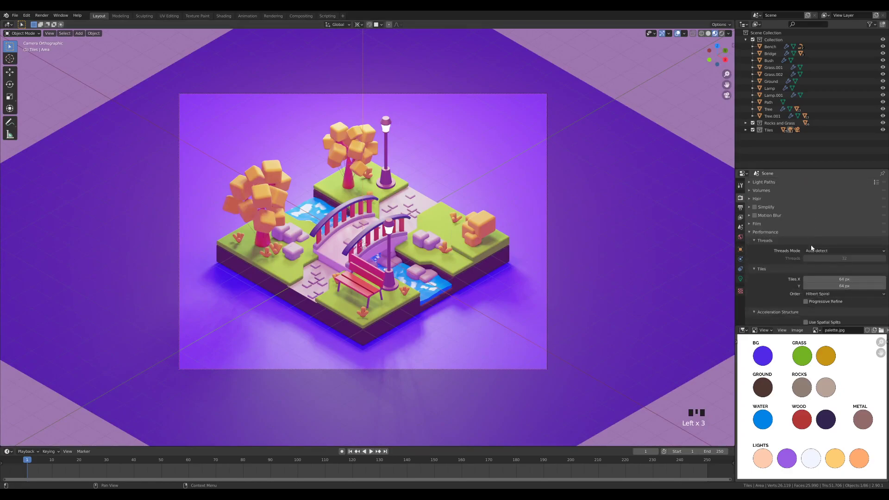
pyautogui.click(851, 262)
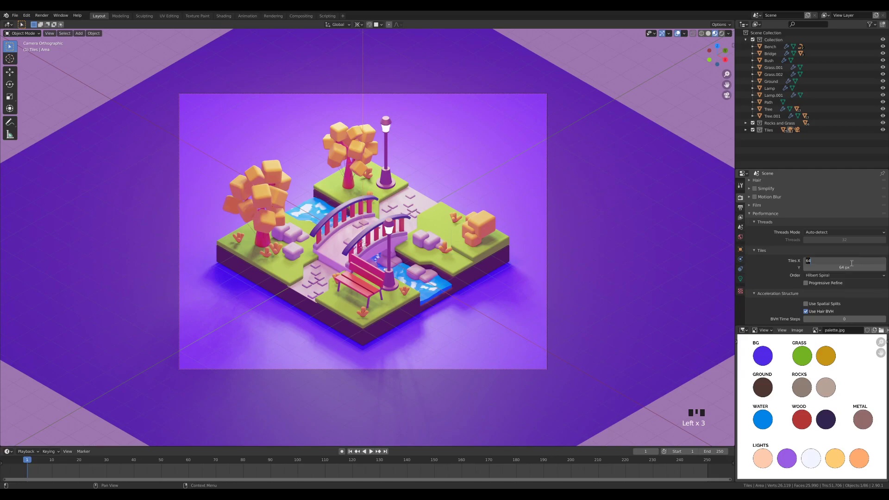
pyautogui.write('256')
pyautogui.press('Return')
# Switch to the Rendering workspace and start rendering the final image
pyautogui.click(274, 16)
pyautogui.press('F12')
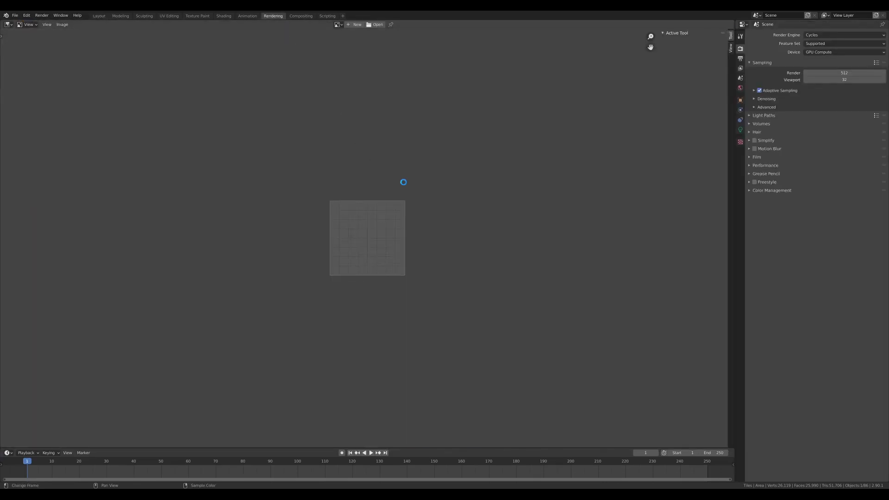